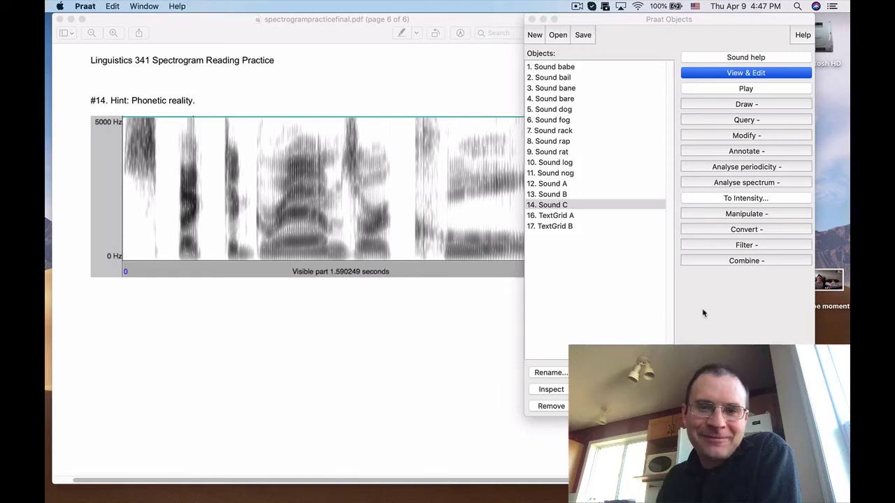
Review the 'Phonetic reality.' hint on the spectrogram practice page.
left_click(416, 349)
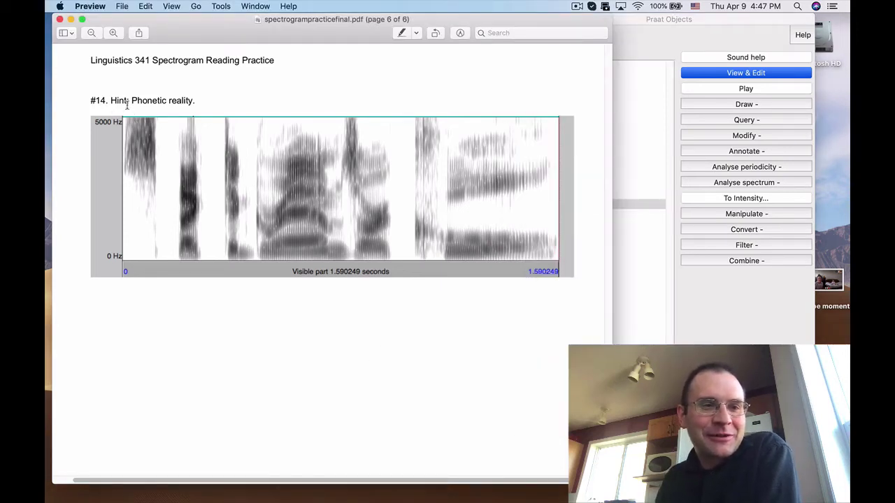
left_click_drag(130, 101, 201, 100)
left_click(225, 88)
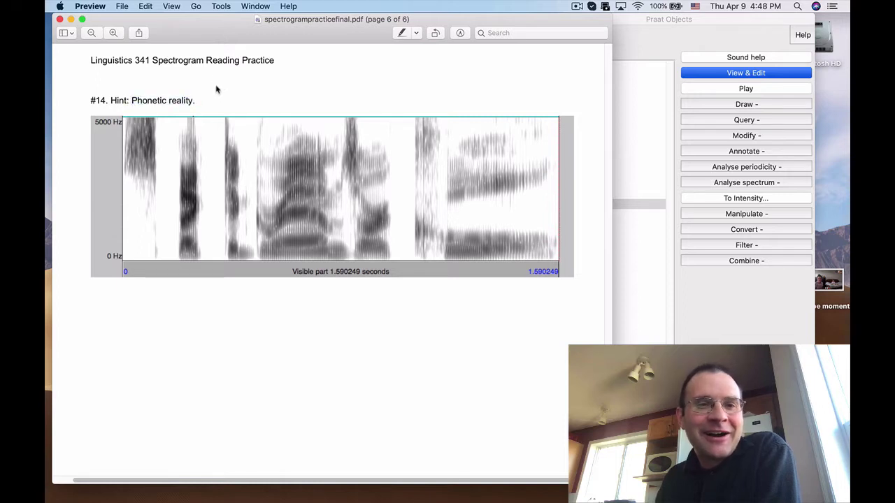
Create a new TextGrid C from Sound C with Annotate > To TextGrid.
left_click(705, 302)
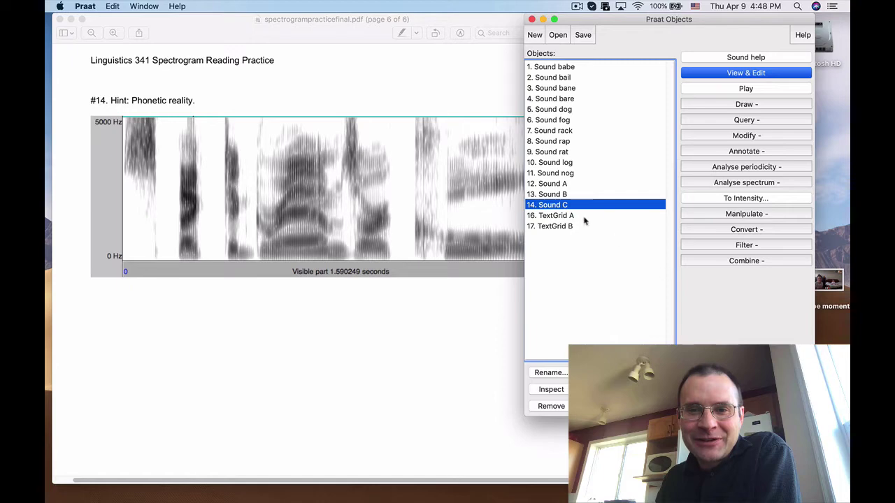
left_click(750, 153)
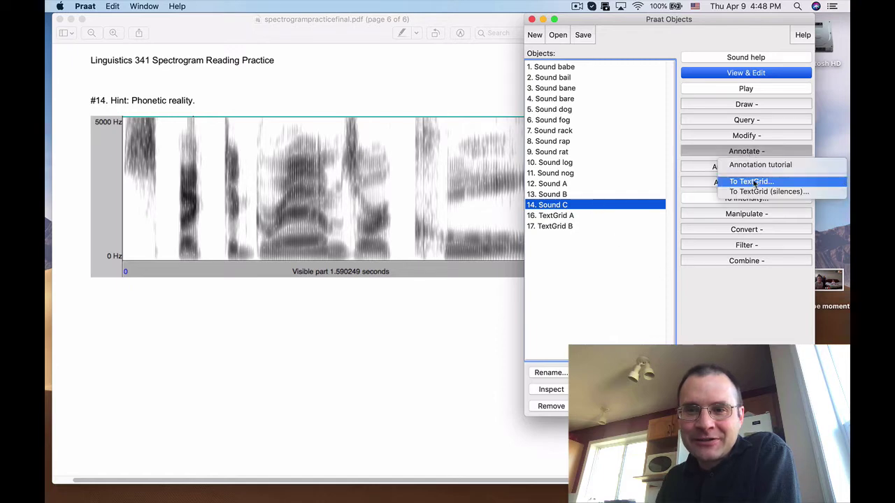
left_click(752, 182)
left_click(389, 448)
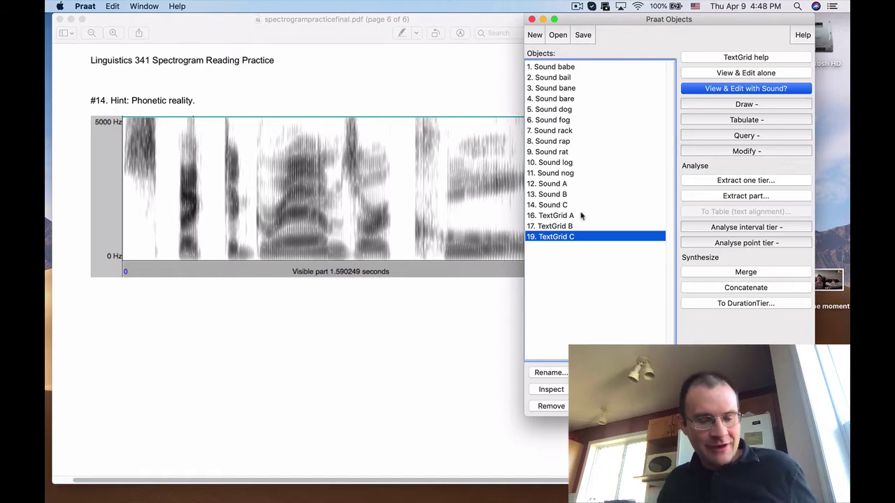
Open Sound C together with TextGrid C in the editor window.
left_click(570, 206, "super")
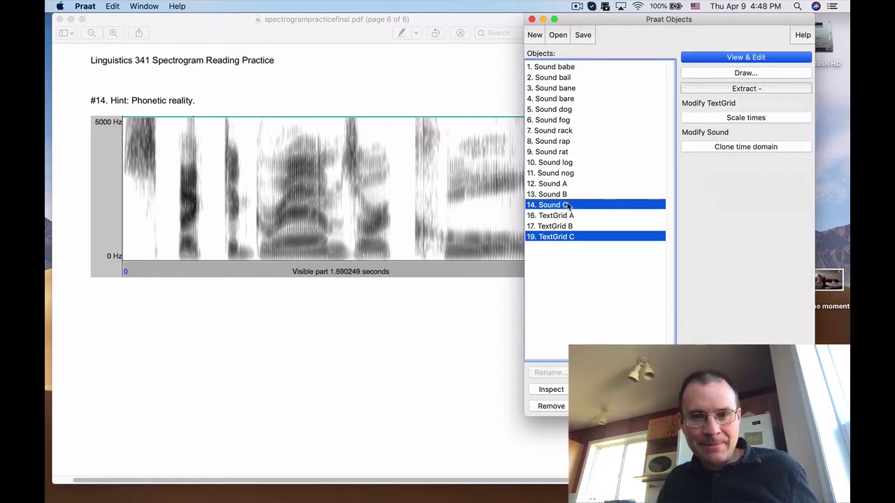
left_click(721, 57)
left_click_drag(542, 66, 578, 37)
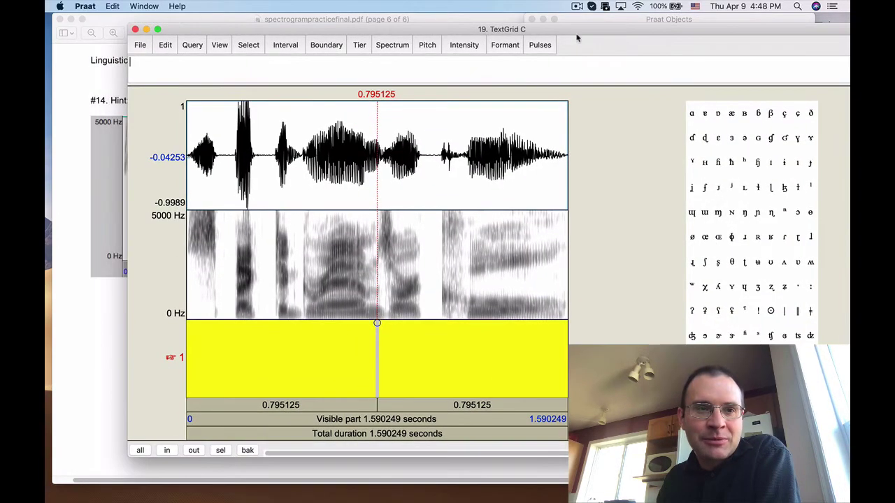
Maximise the TextGrid C editor window to fill the screen.
left_click(587, 186)
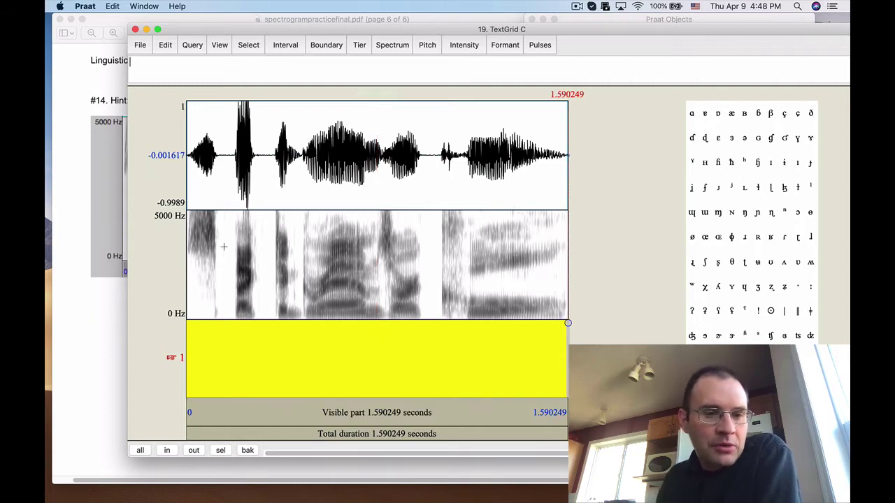
left_click_drag(193, 30, 111, 10)
left_click(78, 19)
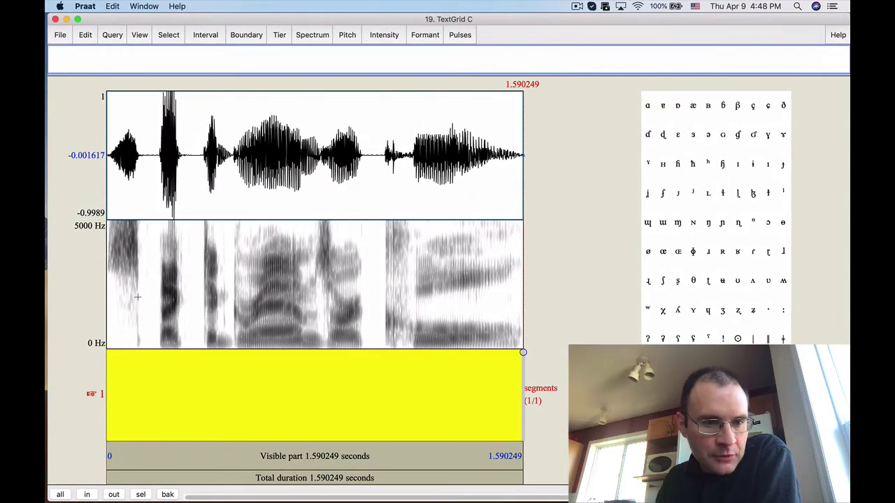
Add boundaries at both ends of the opening s noise and label that interval S.
left_click(138, 259)
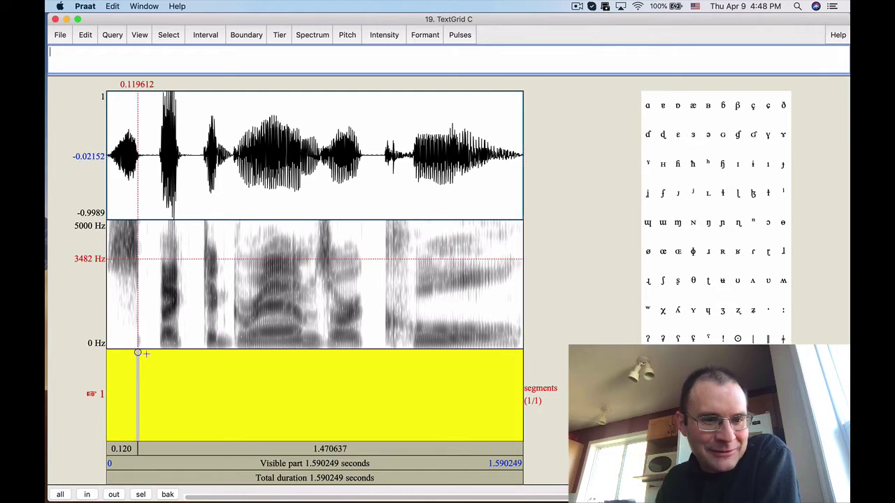
left_click(138, 353)
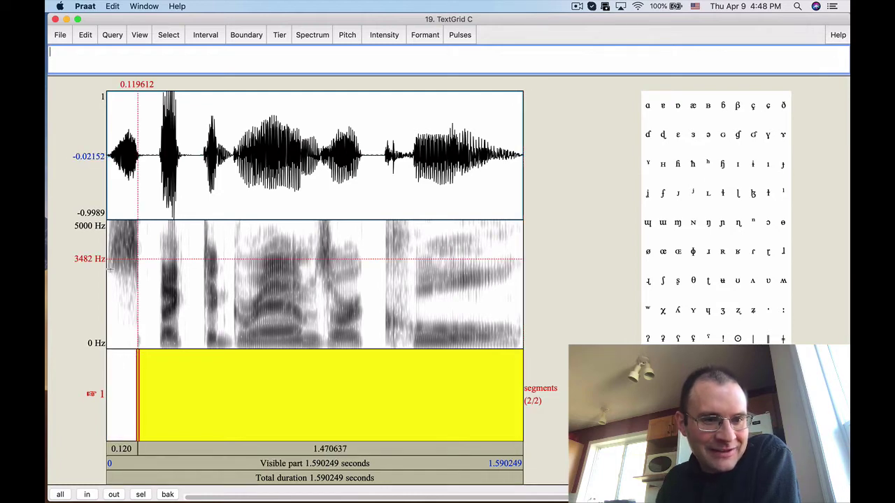
left_click(108, 265)
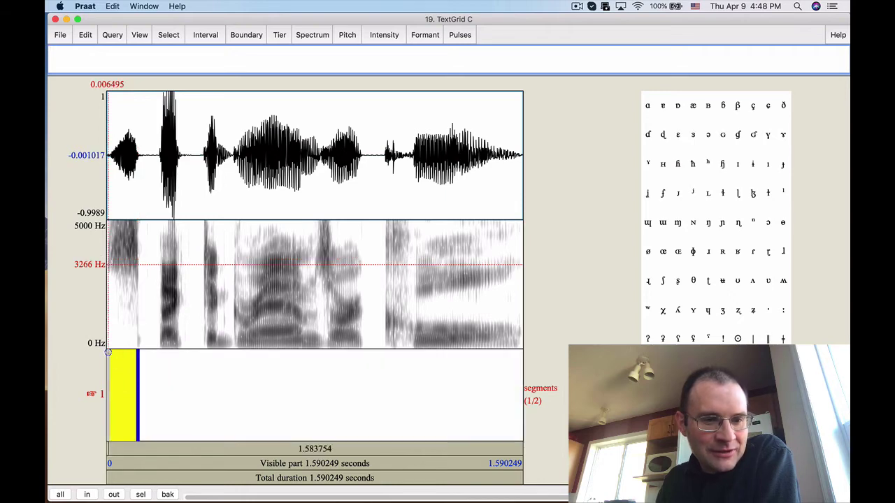
left_click(110, 354)
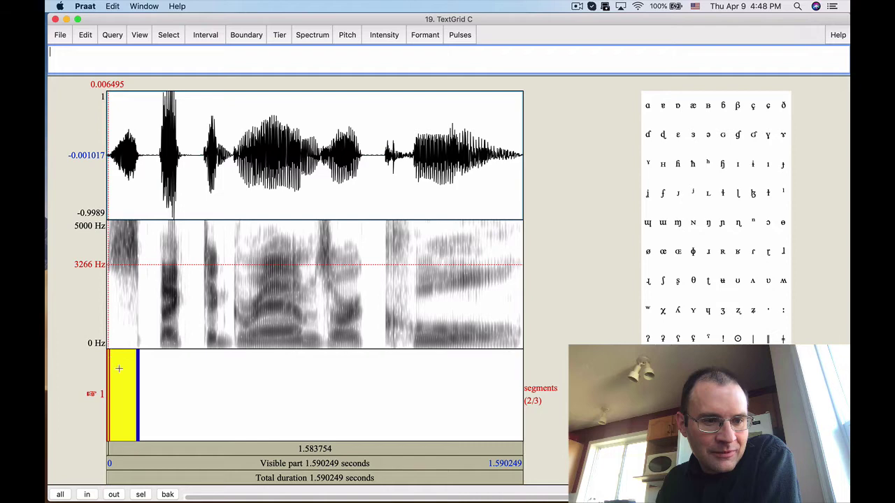
left_click(124, 386)
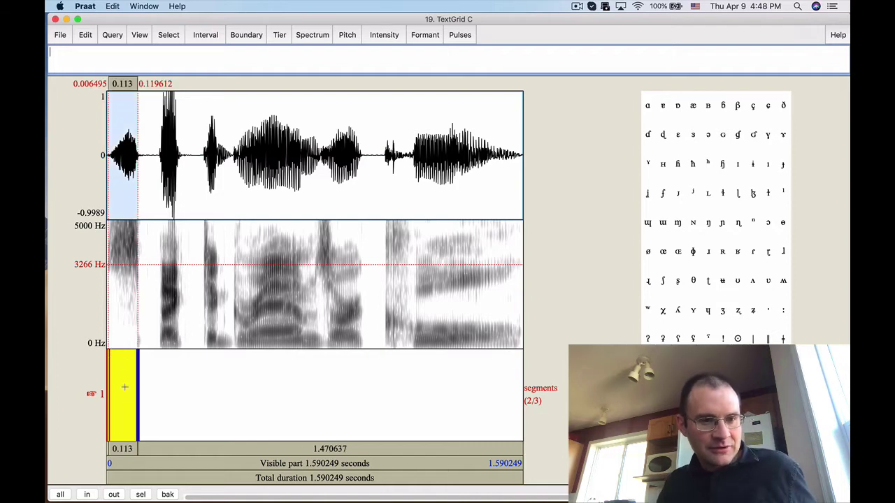
type("S")
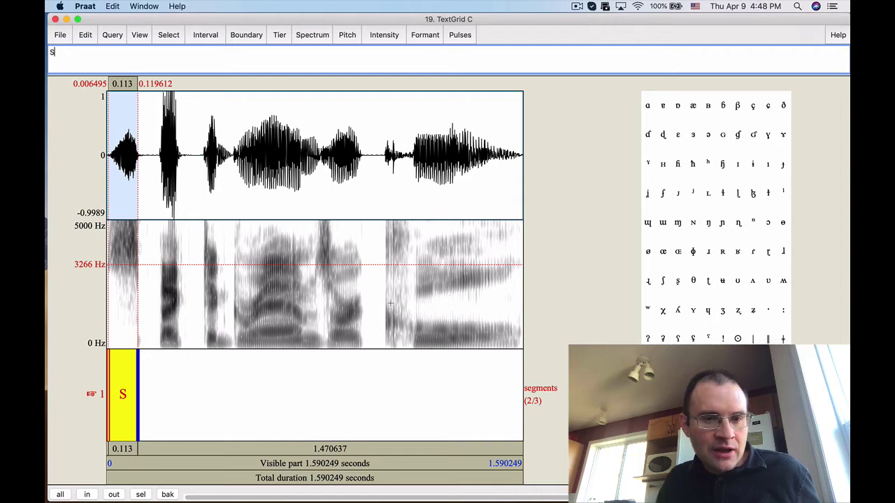
Add tier boundaries at 0.802584 s and 0.858076 s.
left_click(316, 243)
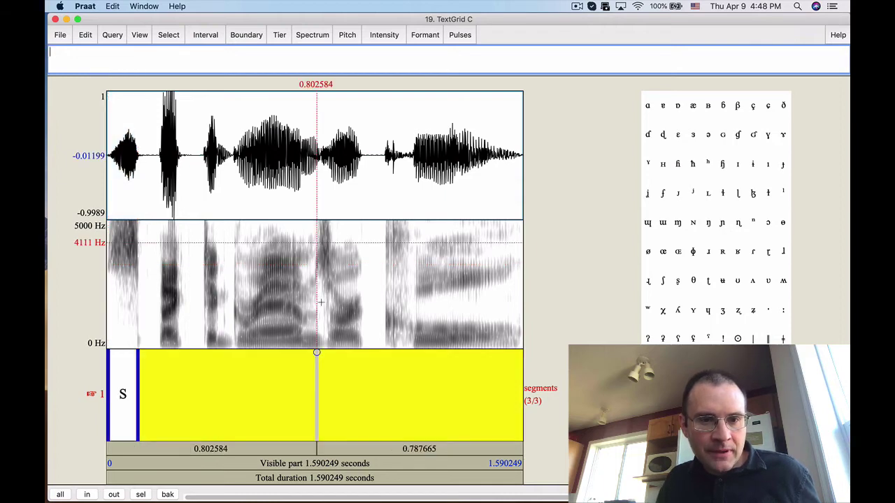
left_click(316, 353)
left_click(330, 242)
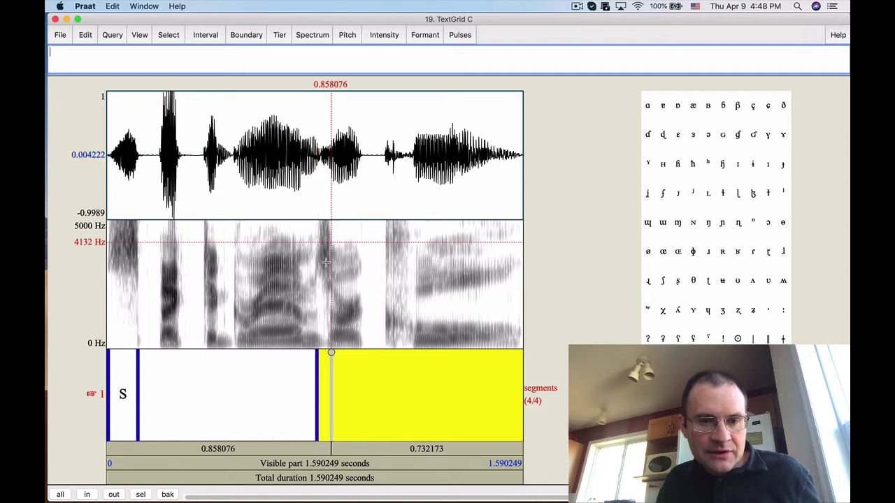
left_click(330, 352)
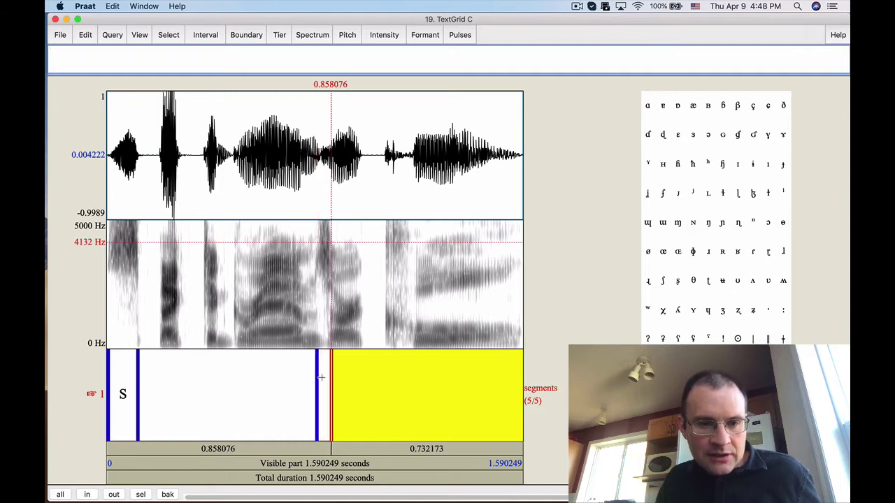
Label the interval from 0.802584 to 0.858076 s as Z, correcting the mistyped text.
left_click(323, 375)
type("S")
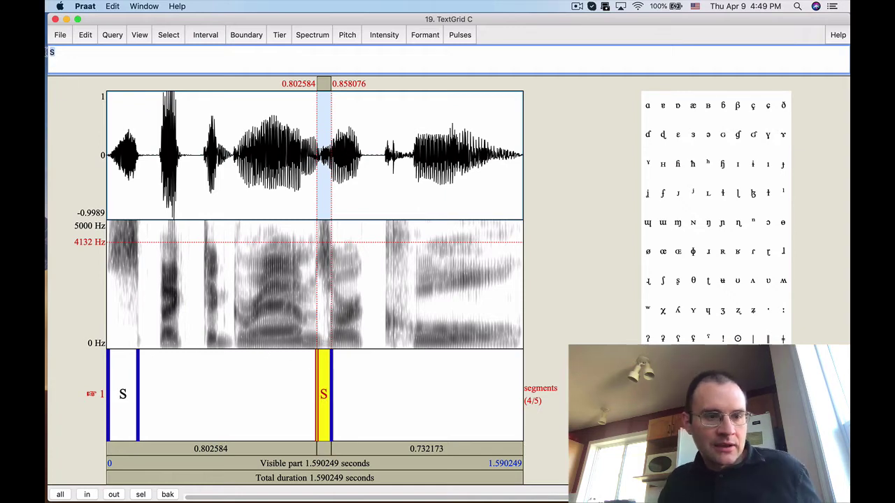
key("BackSpace")
type("zz")
key("BackSpace")
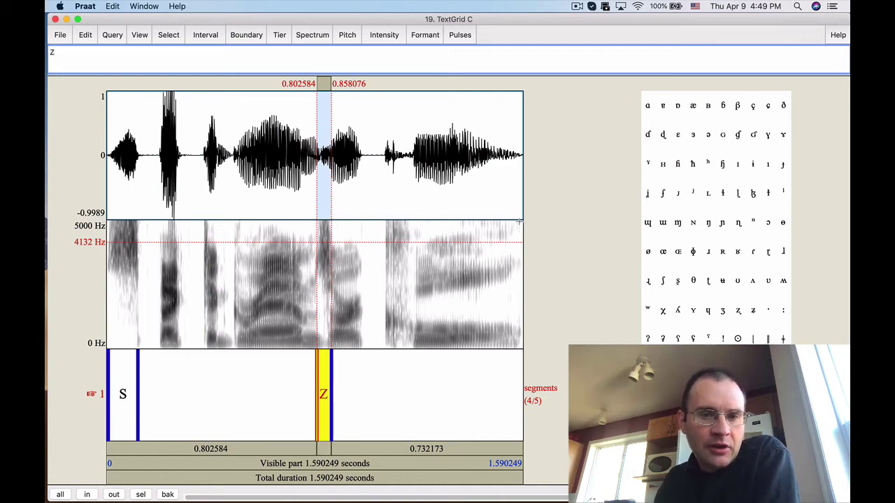
left_click(519, 353)
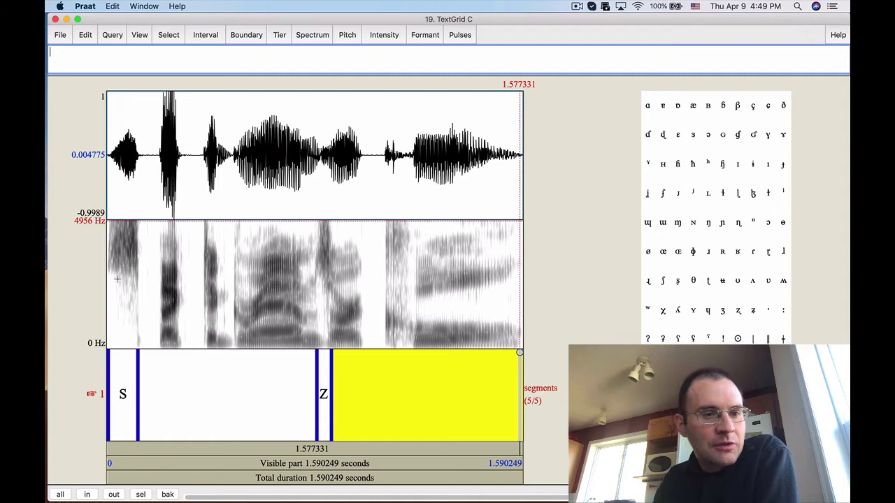
left_click(122, 273)
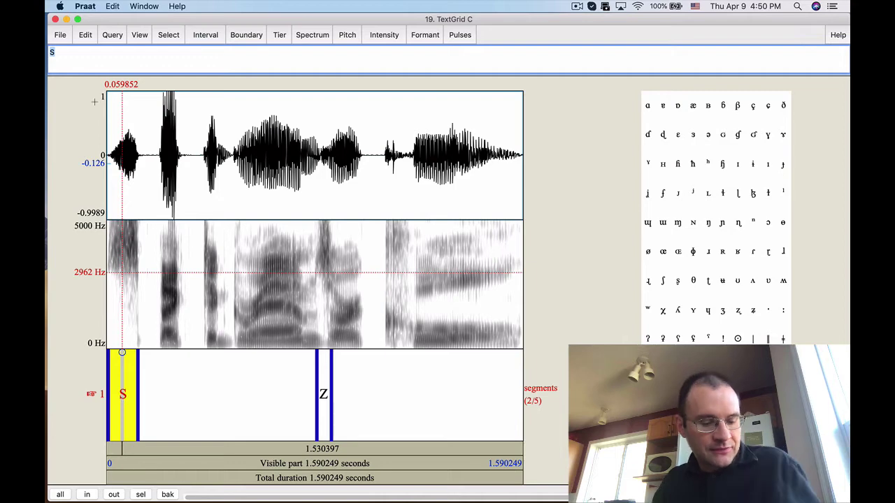
Relabel the opening fricative as lowercase s and the short fricative as lowercase z.
type("s")
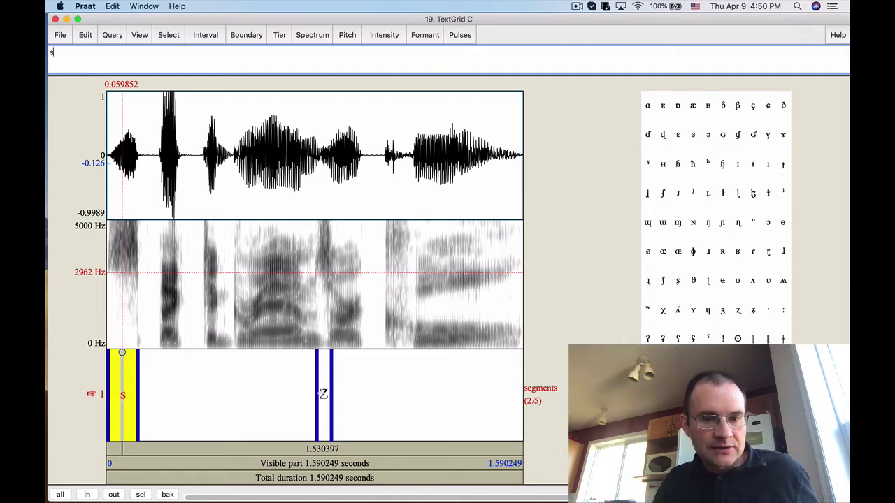
left_click(323, 394)
type("z")
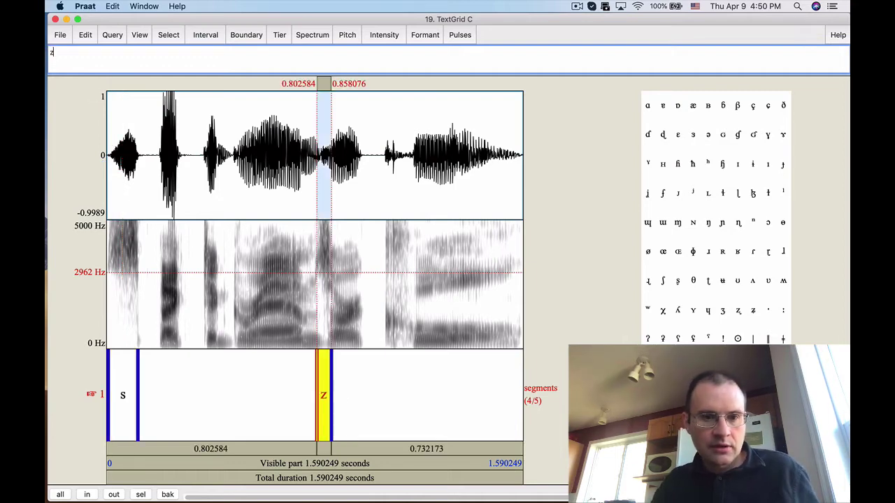
key("alt+Right")
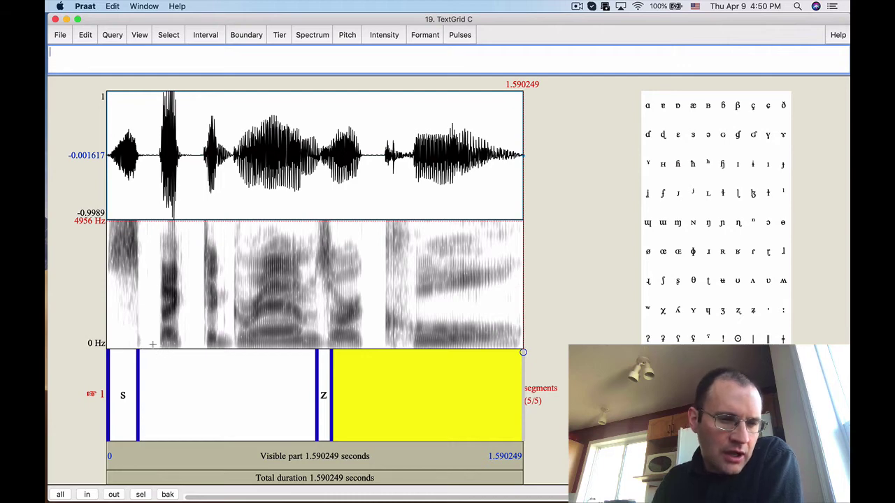
Zoom in to the first 1.013879 s of the sound and locate the p burst.
left_click(372, 292, "shift")
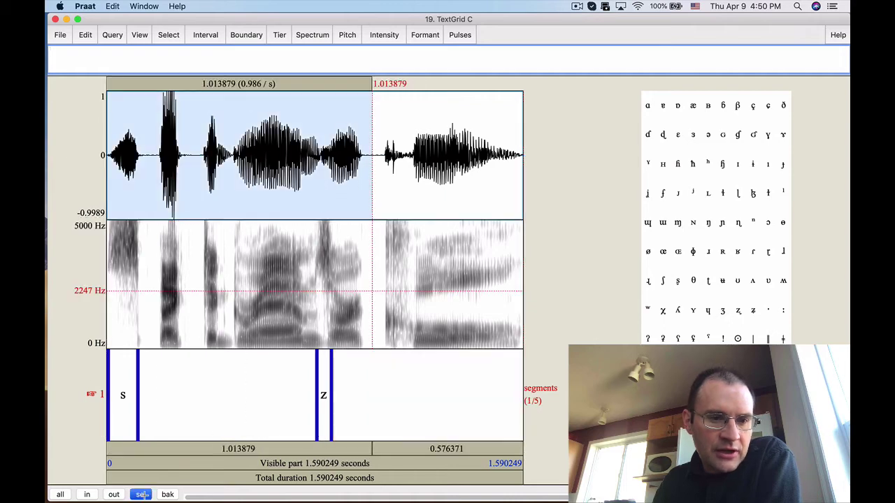
left_click(141, 495)
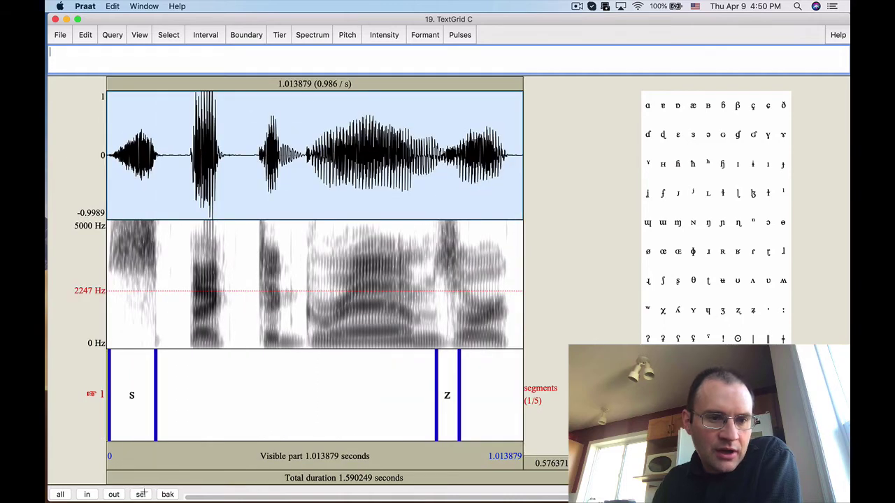
left_click(198, 258)
left_click(205, 239)
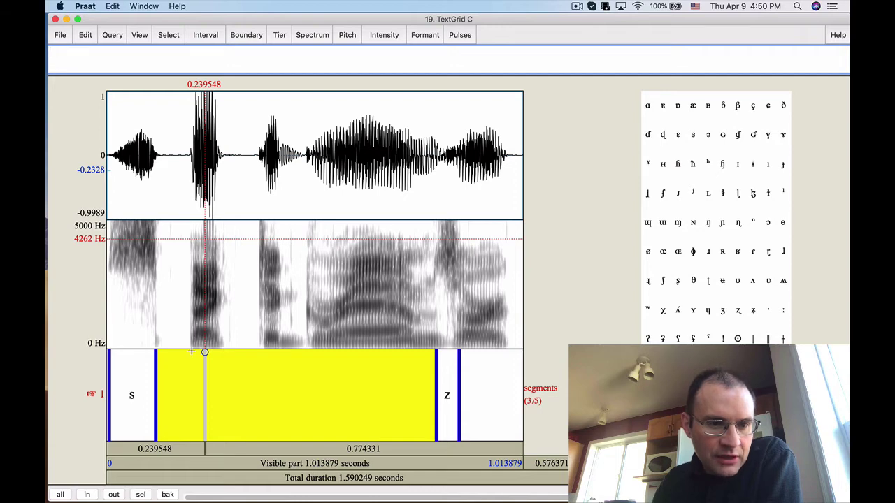
Add a boundary at 0.208251 s and label the new interval after s as p.
left_click(191, 353)
left_click(191, 349)
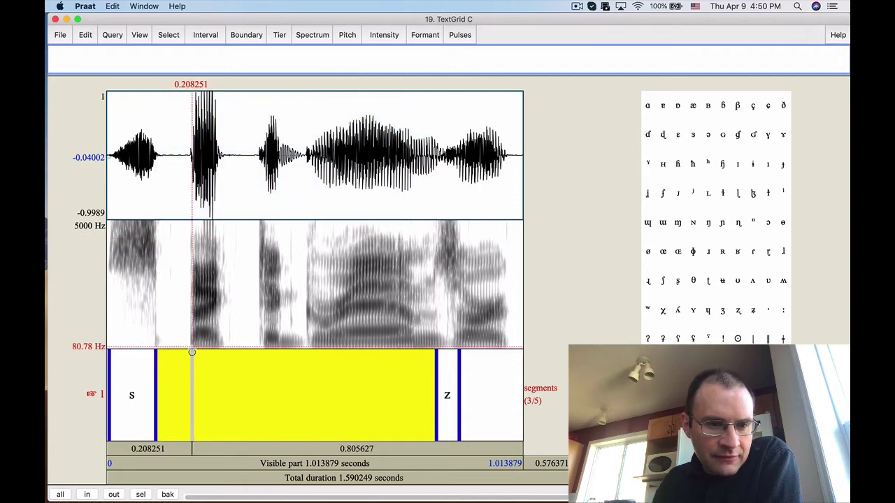
left_click(192, 352)
left_click(176, 366)
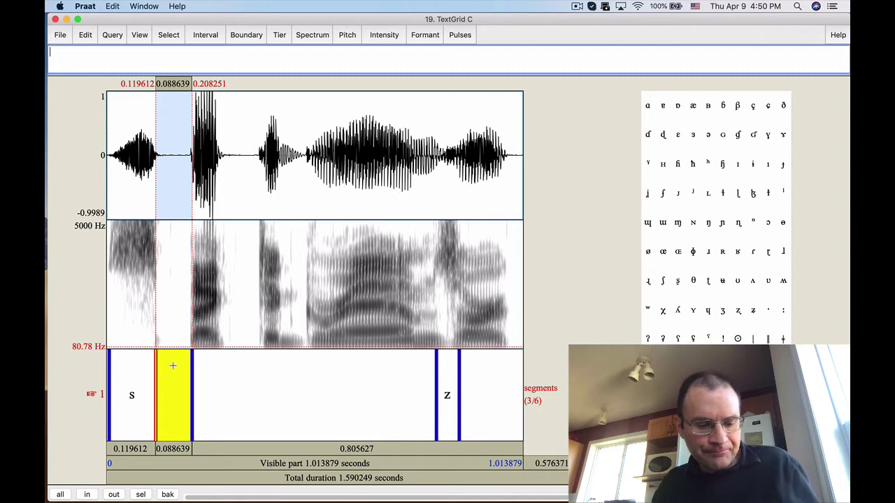
type("T")
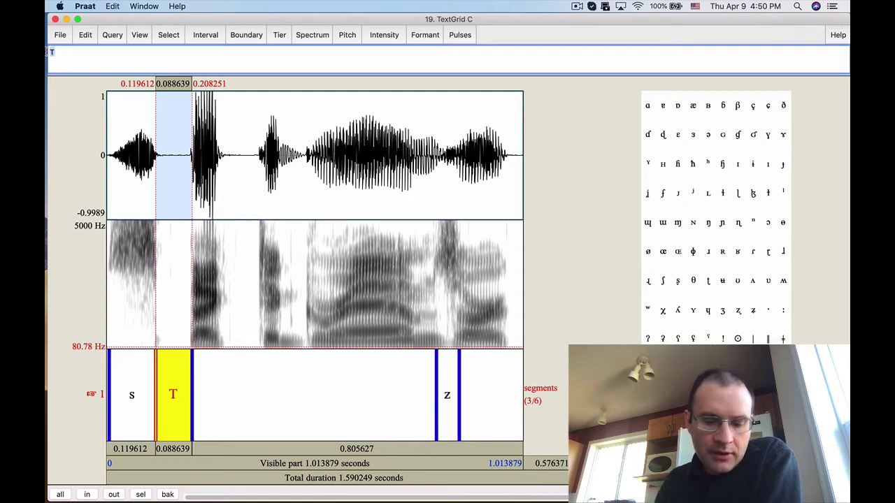
type("p")
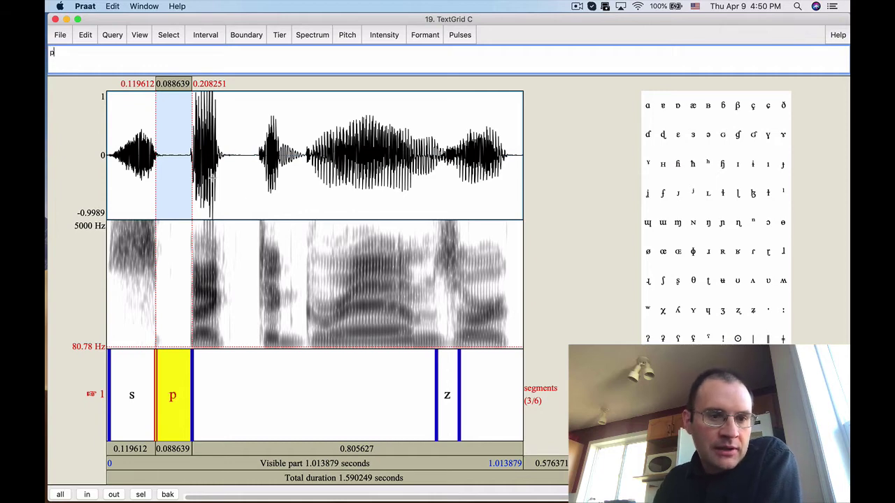
left_click(535, 222)
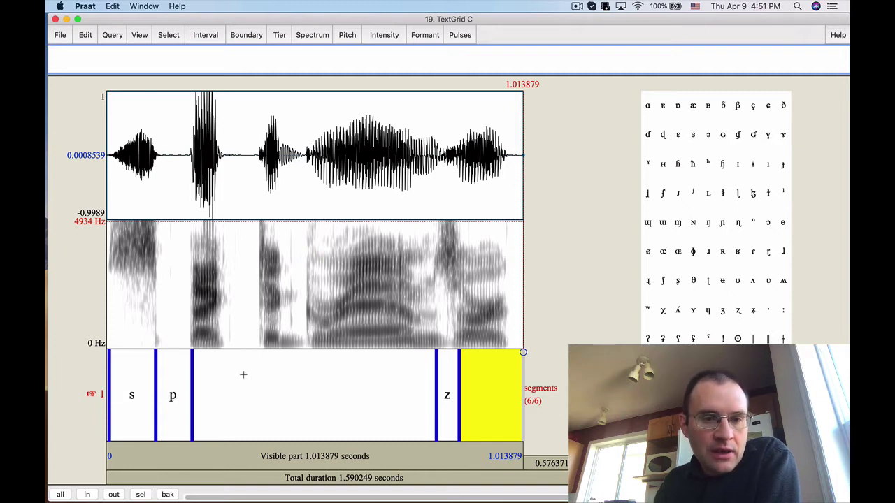
Add a boundary at 0.382426 s after p and label the closure interval kt.
left_click(221, 355)
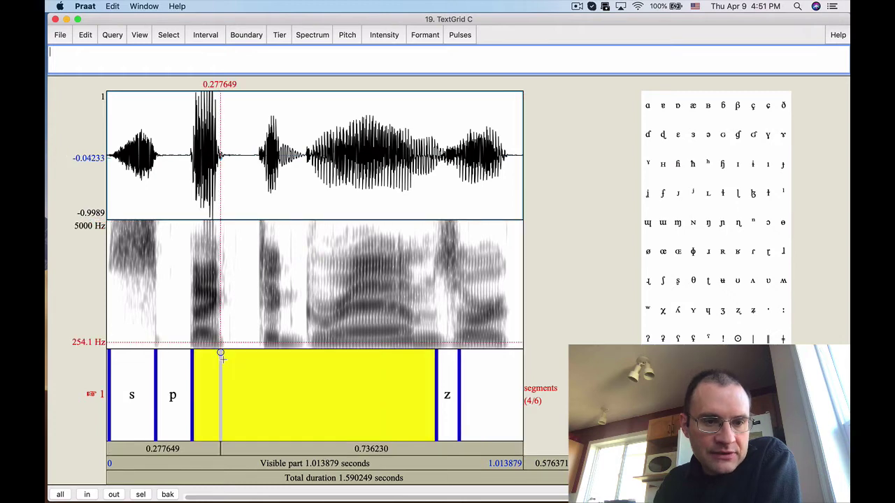
left_click(263, 340)
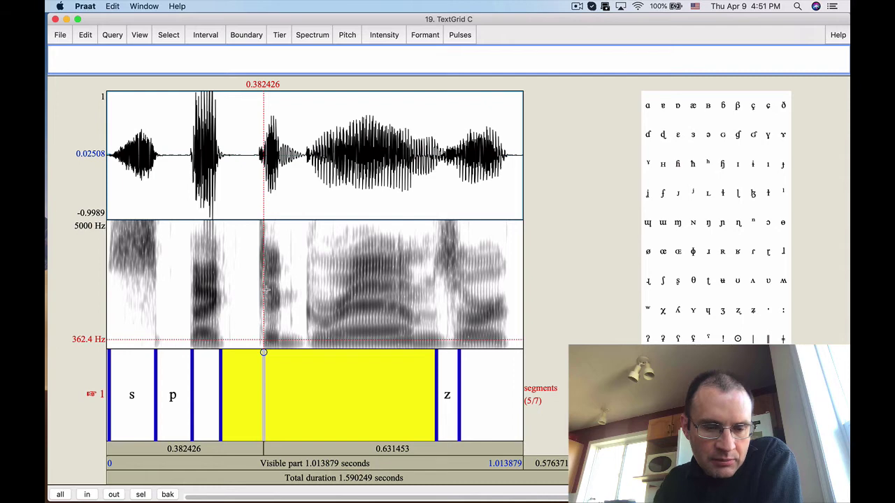
left_click(264, 353)
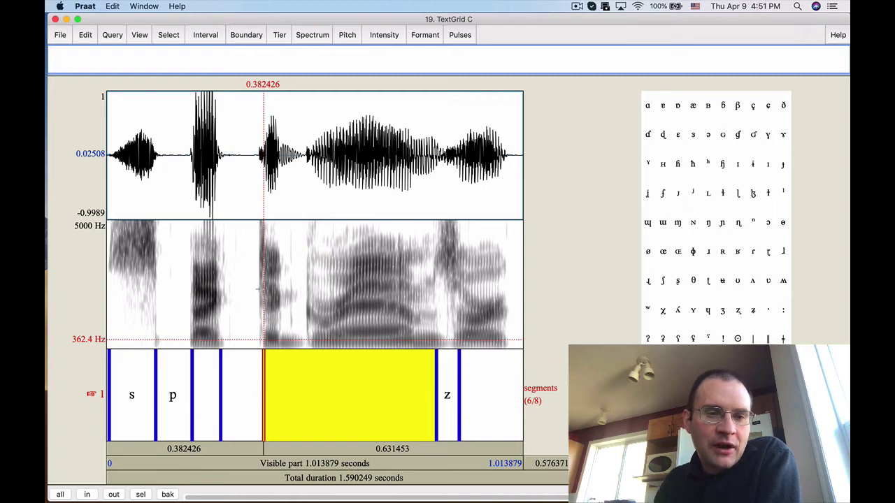
left_click(244, 411)
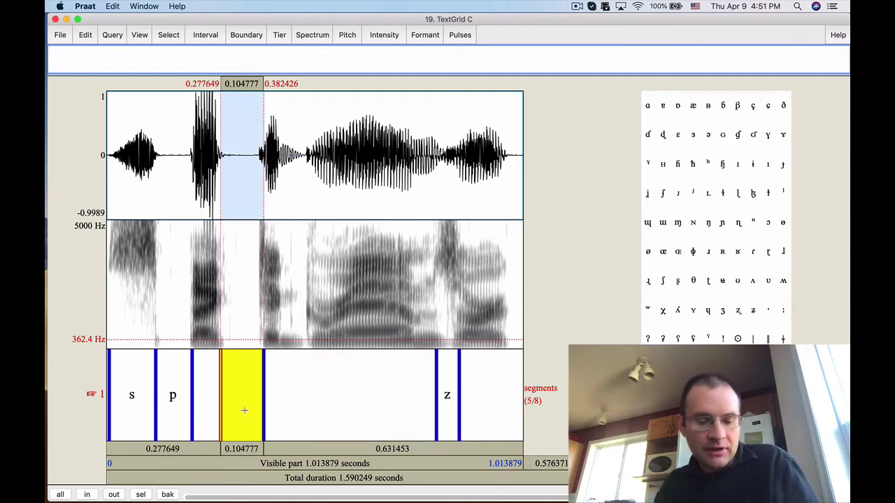
type("k")
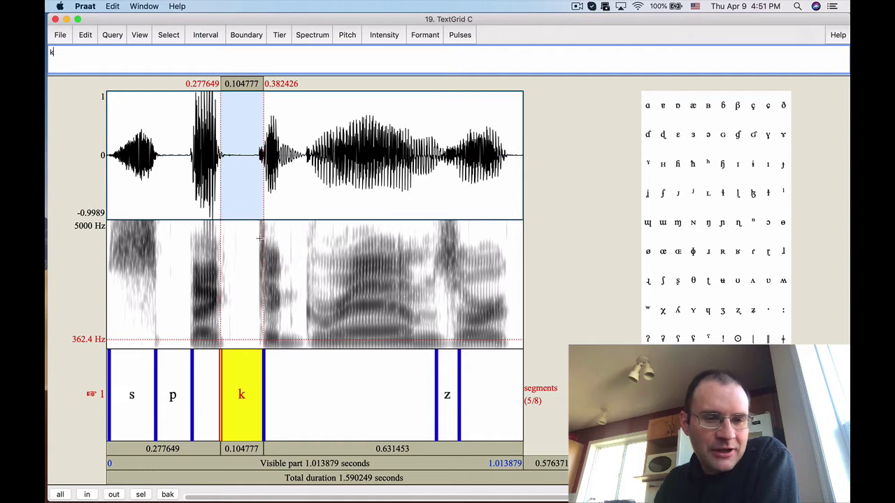
left_click_drag(258, 236, 266, 236)
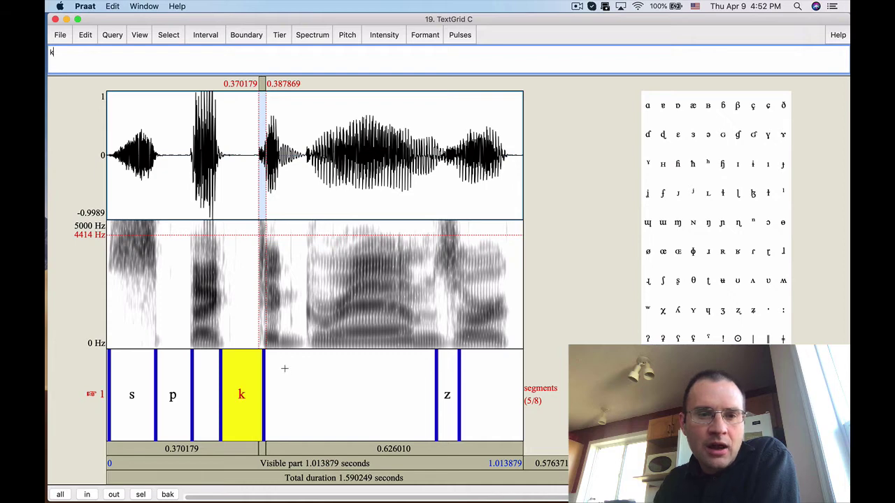
type("t")
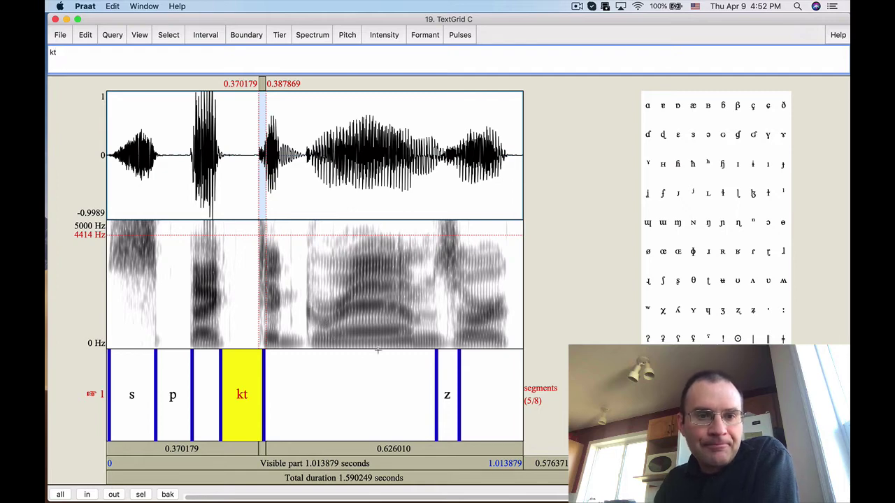
Insert boundaries at 0.421887 s and 0.499449 s after kt and label that 0.078-s interval g.
left_click(280, 353)
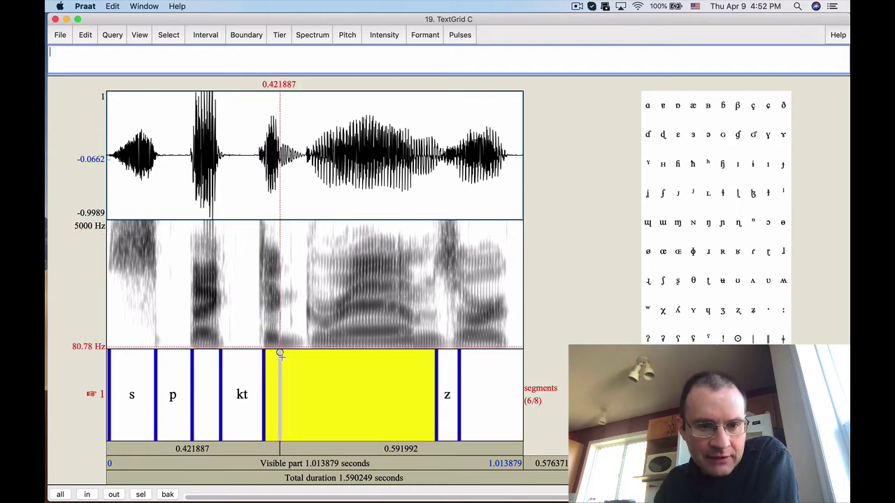
key("Return")
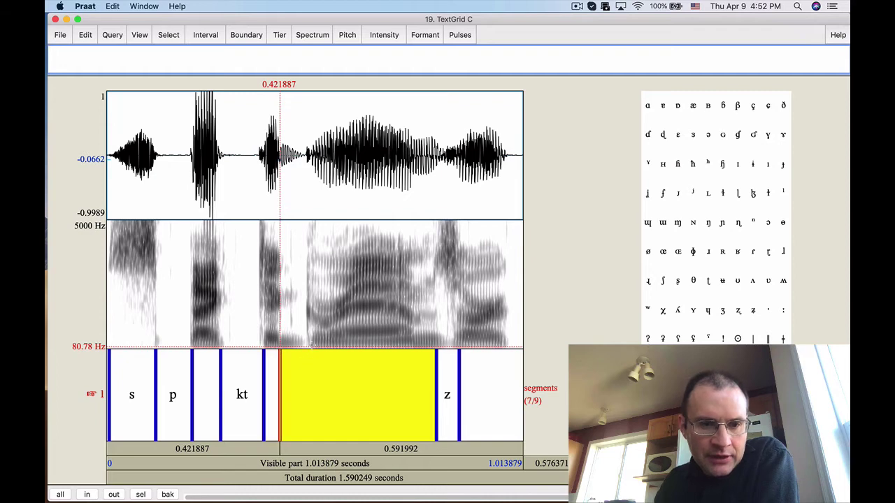
left_click(312, 343)
key("Return")
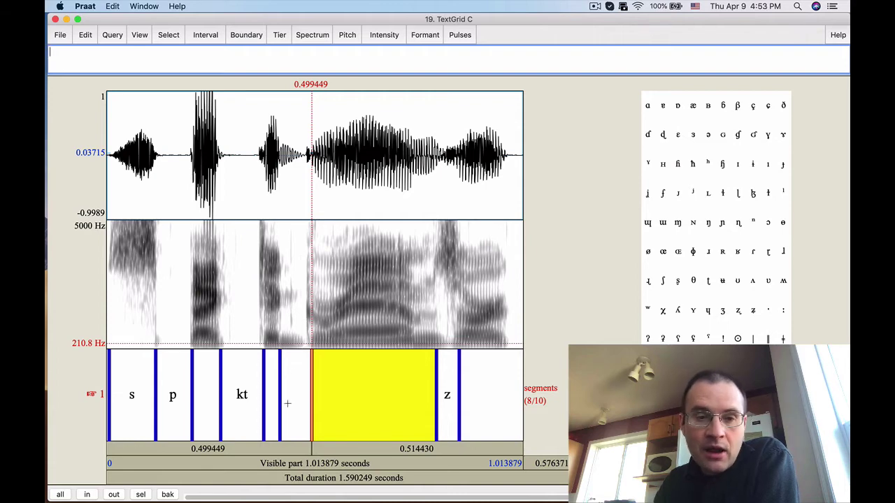
left_click(290, 395)
type("g")
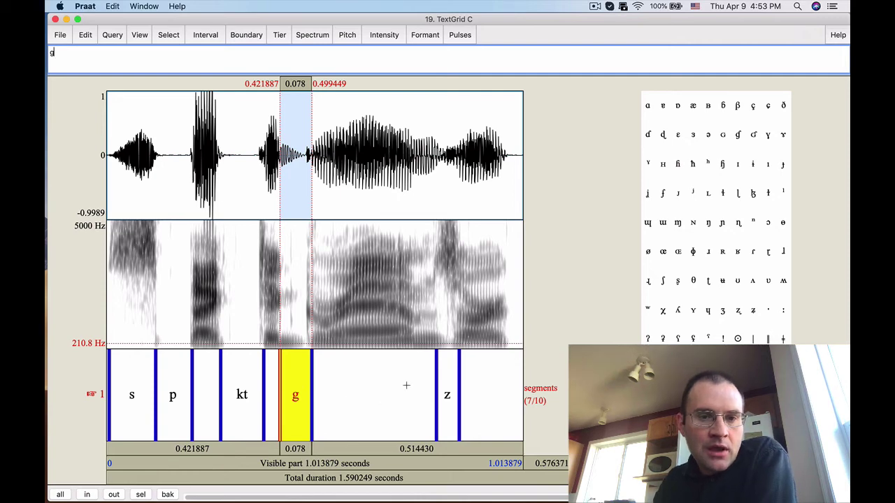
Add a boundary at 0.747103 s before z and label the new interval N.
left_click(514, 232)
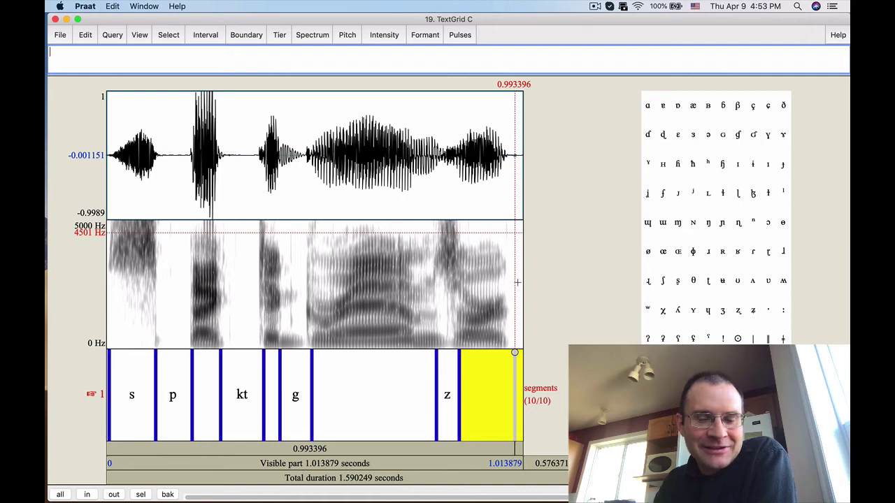
left_click(413, 338)
left_click(413, 353)
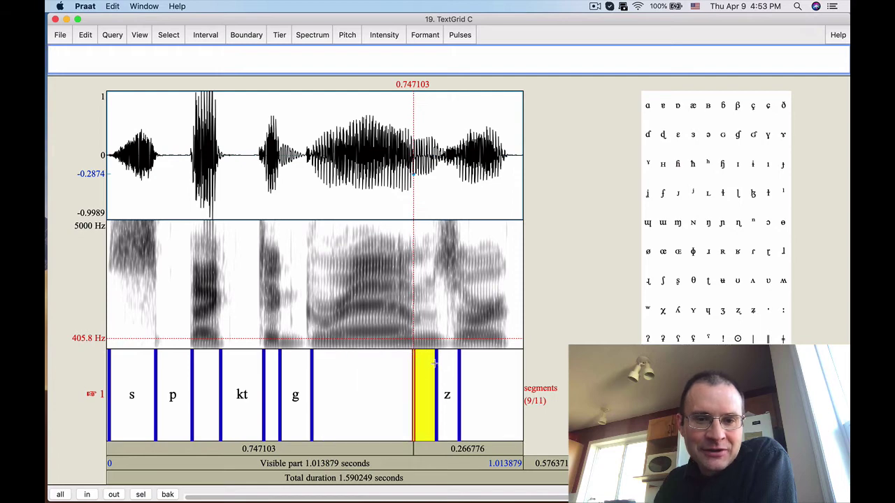
left_click(423, 384)
type("N")
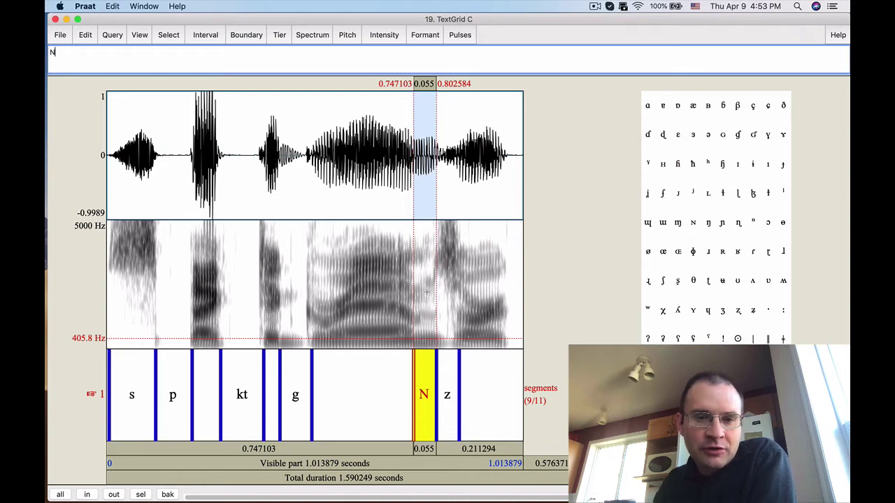
Correct that interval's label from N to m.
left_click(368, 270)
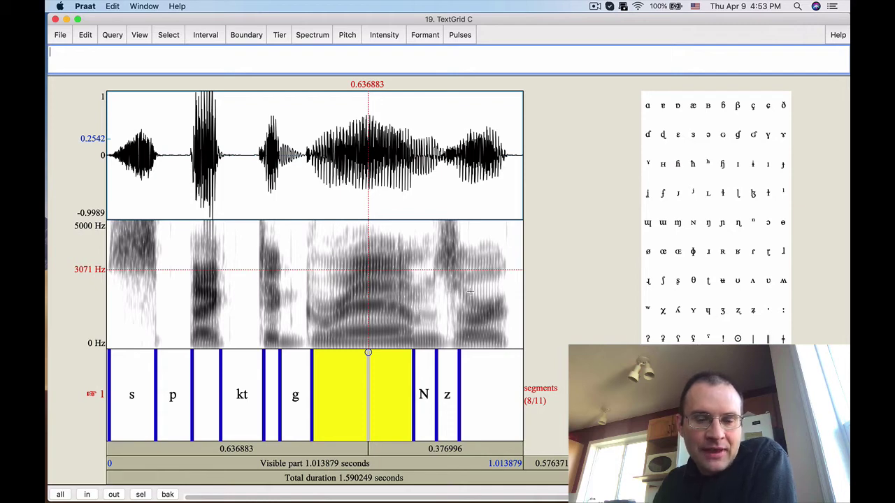
left_click(520, 226)
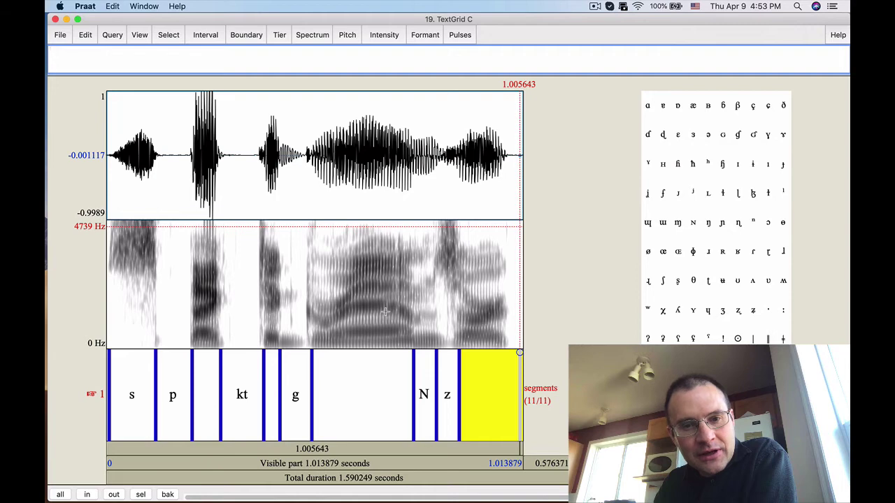
left_click(424, 395)
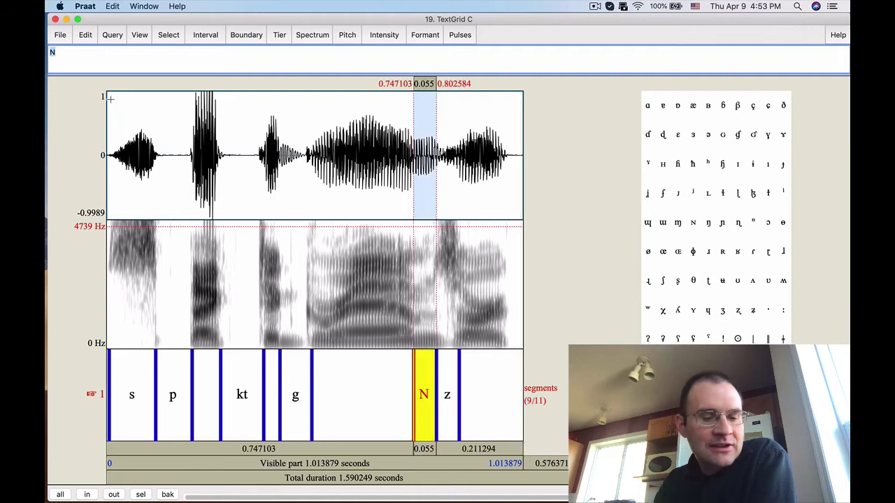
type("m")
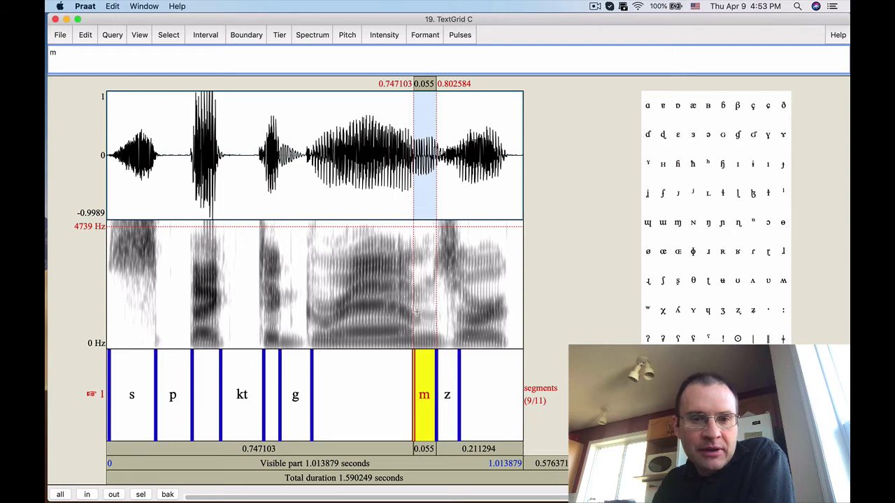
left_click(521, 224)
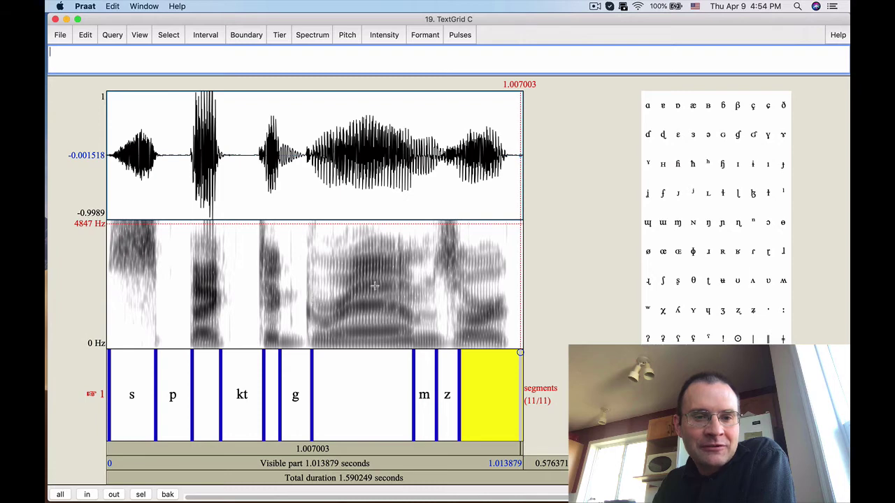
Add a boundary at 0.571568 s and label the short interval after g as ɻ.
left_click(341, 299)
left_click(341, 353)
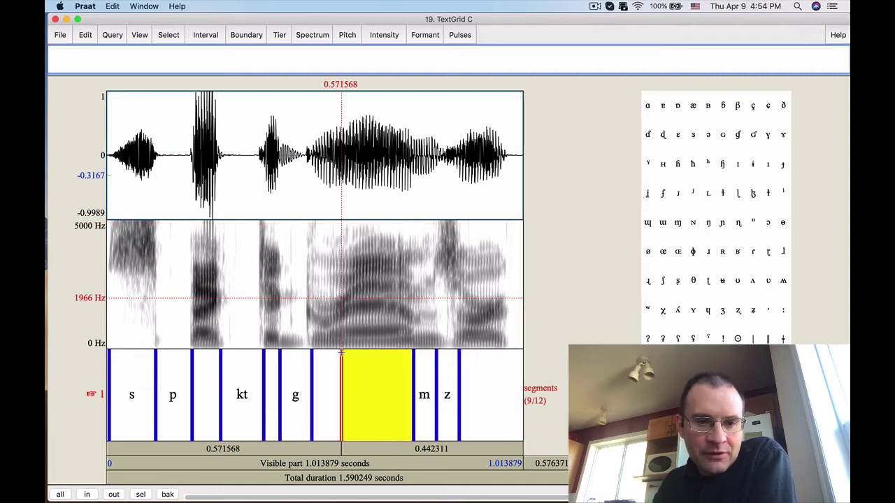
left_click(334, 390)
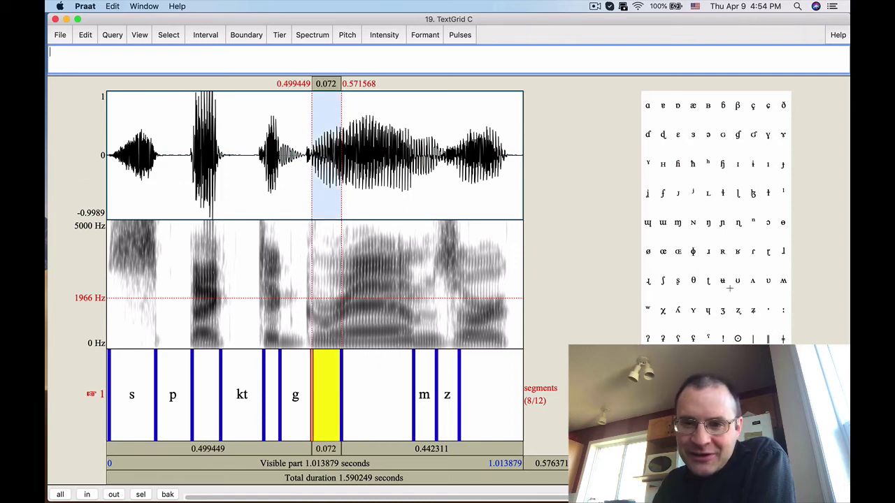
left_click(647, 282)
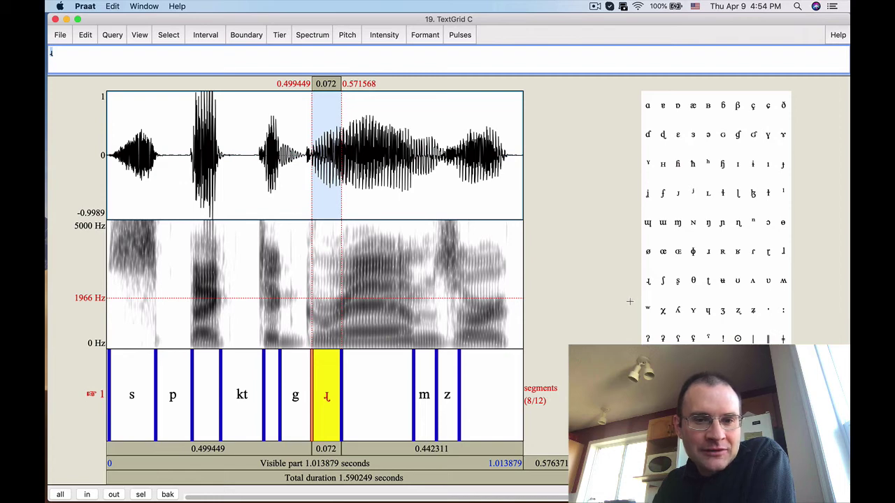
Add boundaries at 0.909030 and 0.975706 s and label that interval ɻ.
left_click(507, 267)
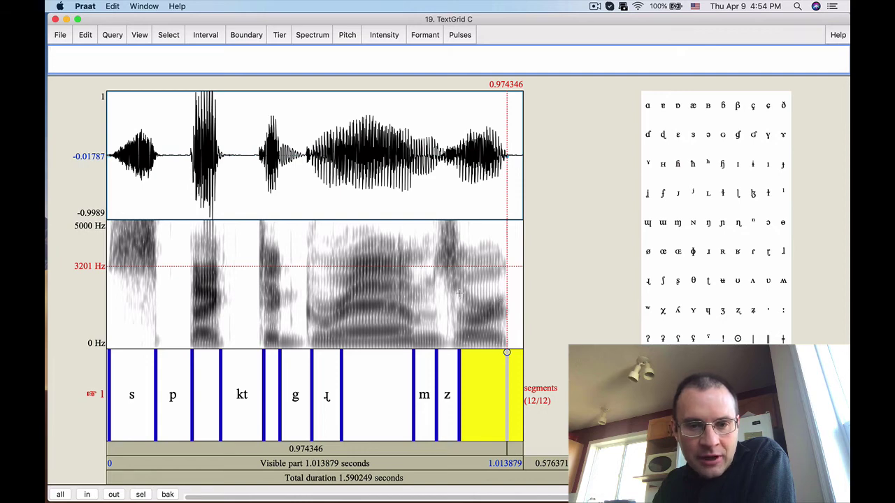
left_click(479, 303)
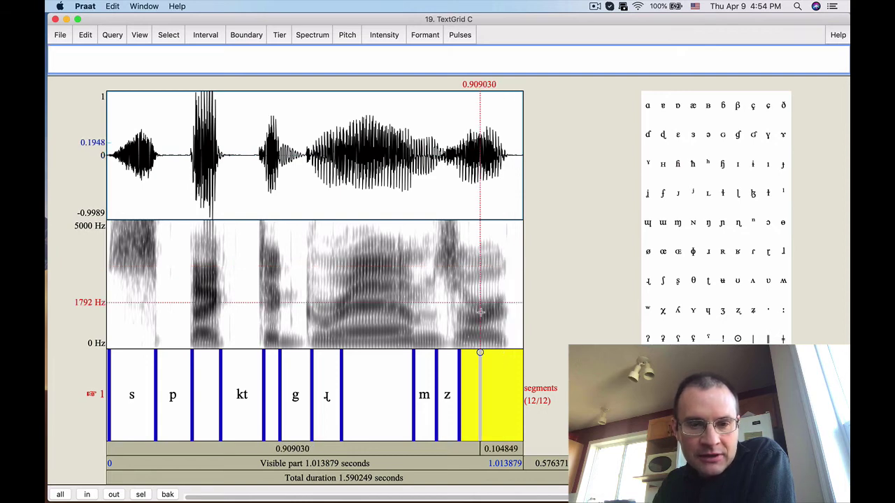
left_click(479, 353)
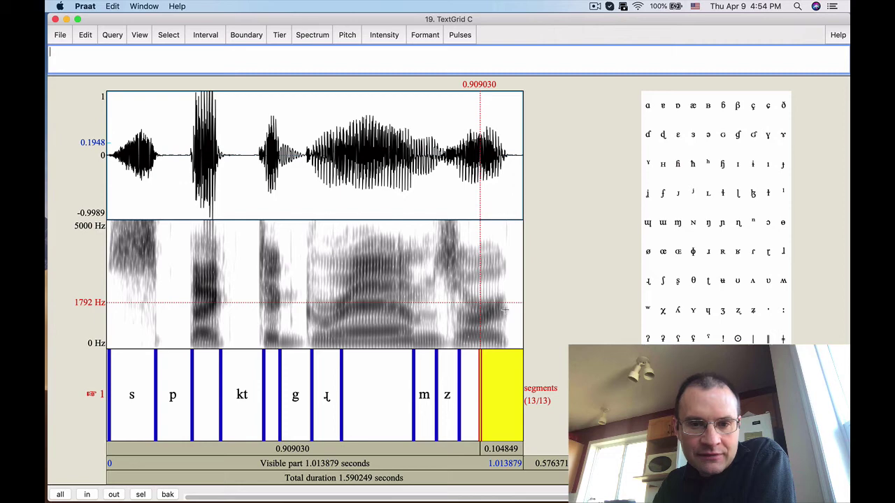
left_click(508, 306)
left_click(507, 353)
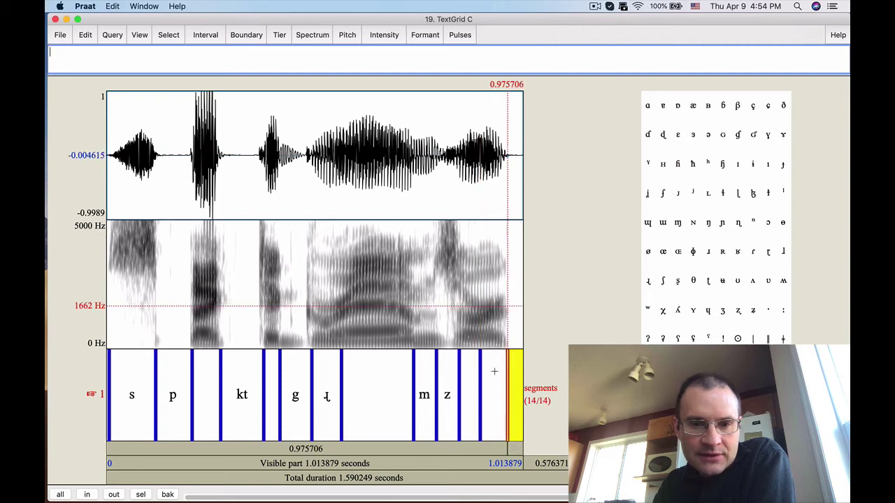
left_click(495, 372)
left_click(649, 282)
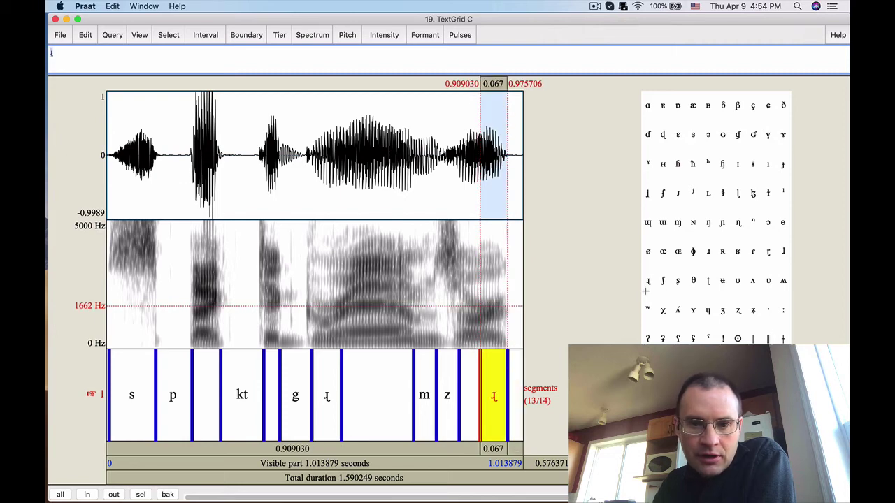
key("alt+Right")
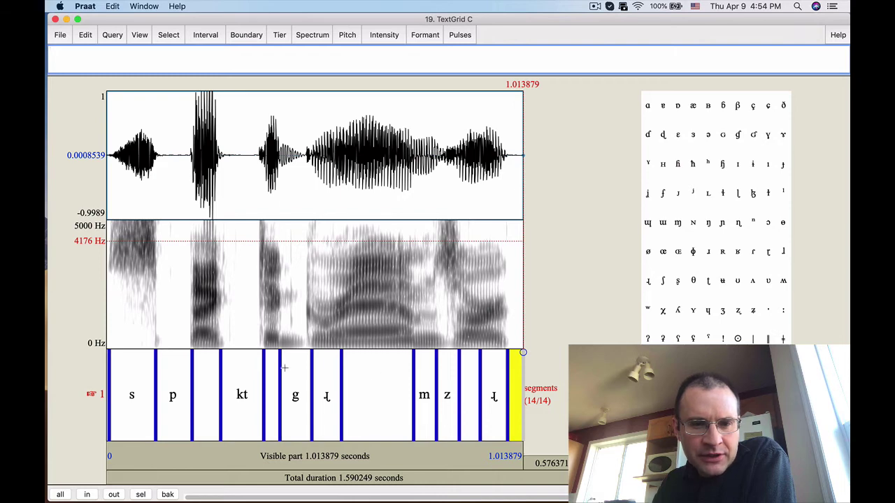
Label the 0.571568–0.747103 s vowel between ɻ and m as æ, then view the whole sound.
left_click(371, 331)
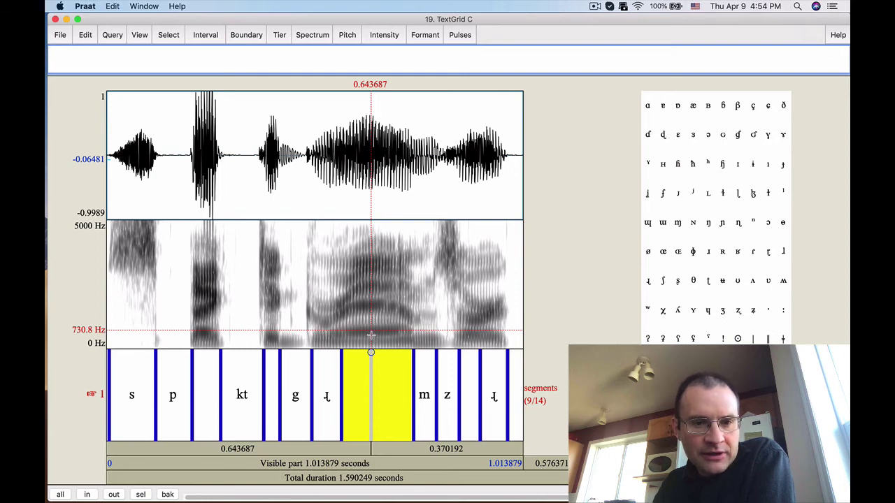
left_click(369, 330)
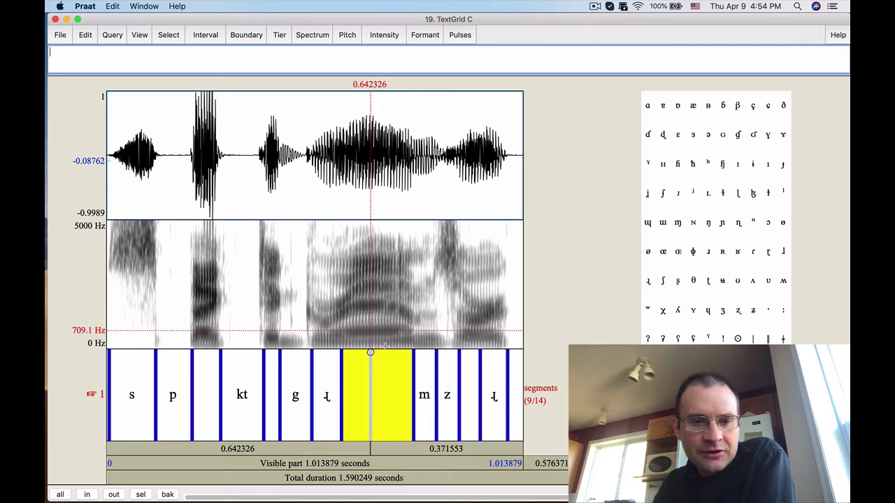
left_click(369, 307)
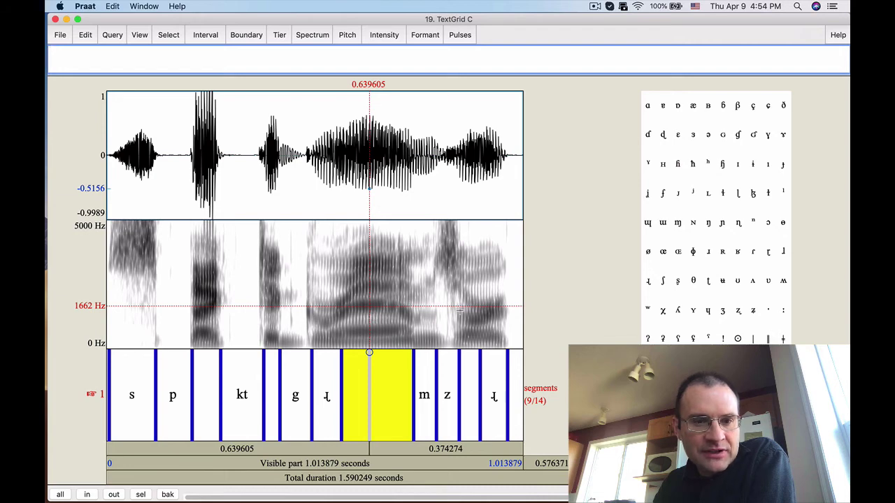
left_click(371, 330)
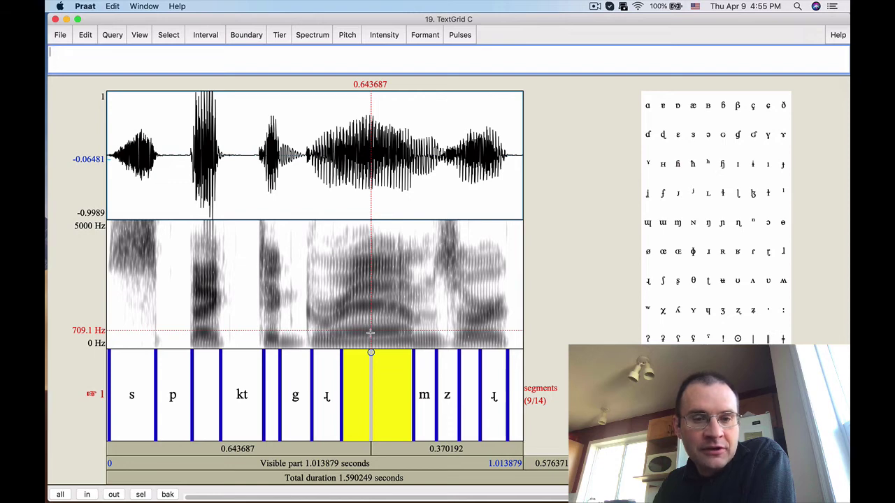
left_click(369, 305)
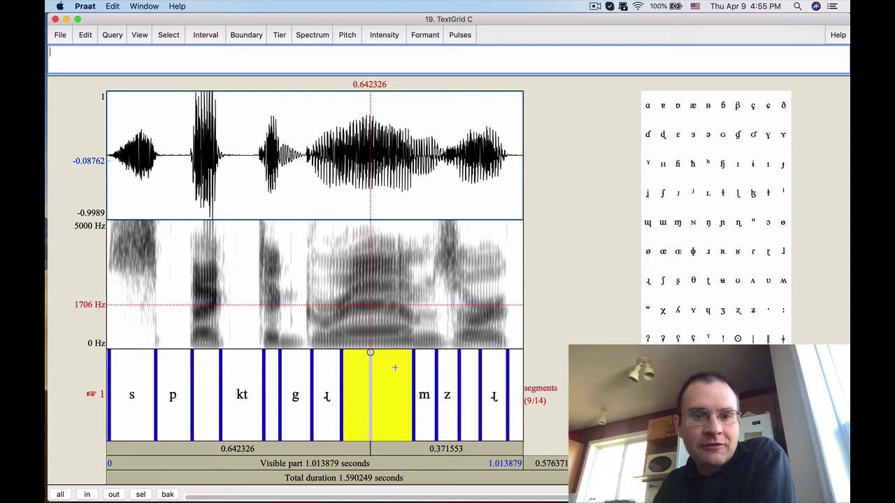
left_click(381, 393)
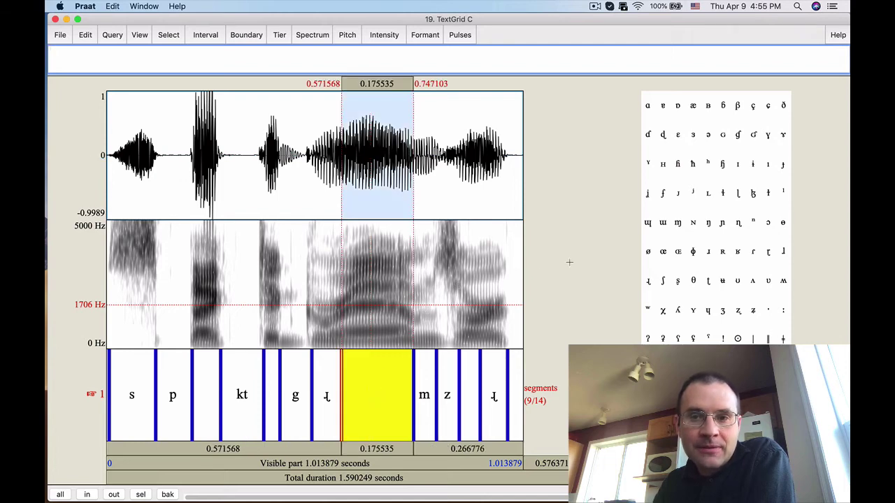
left_click(693, 106)
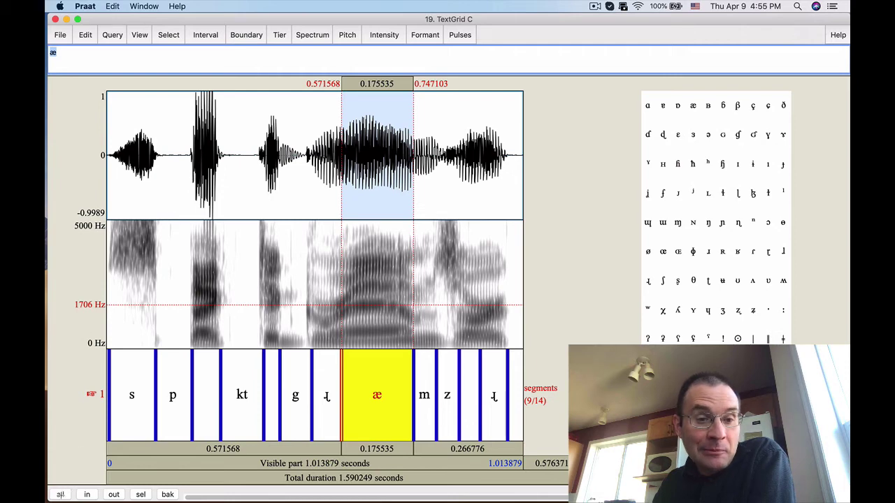
left_click(60, 495)
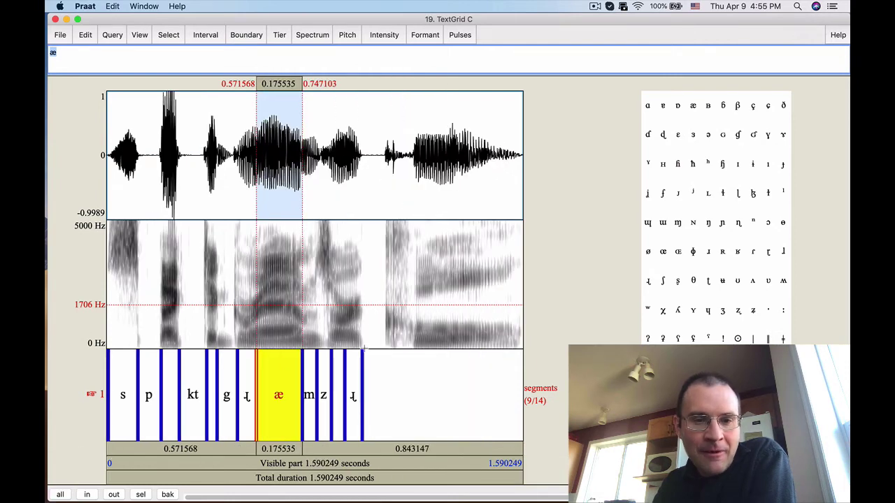
Add a boundary at 1.063591 s and label the closure interval after ɻ as T.
left_click_drag(362, 338, 542, 336)
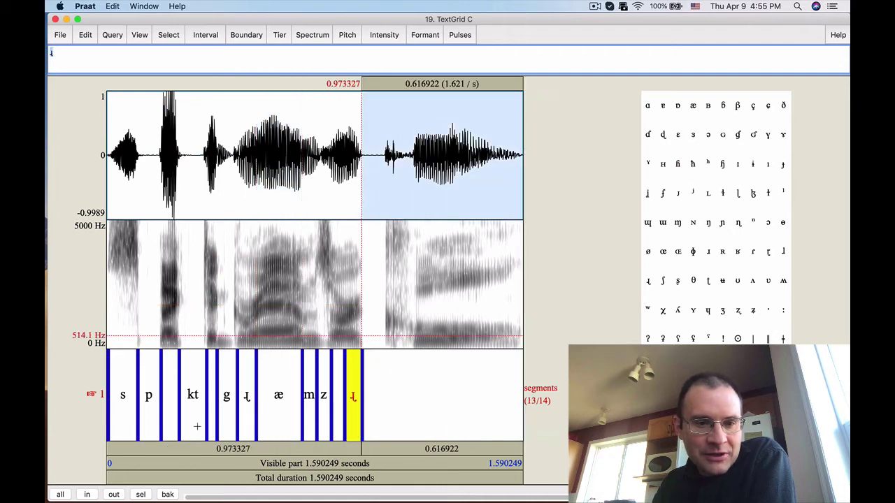
left_click(140, 495)
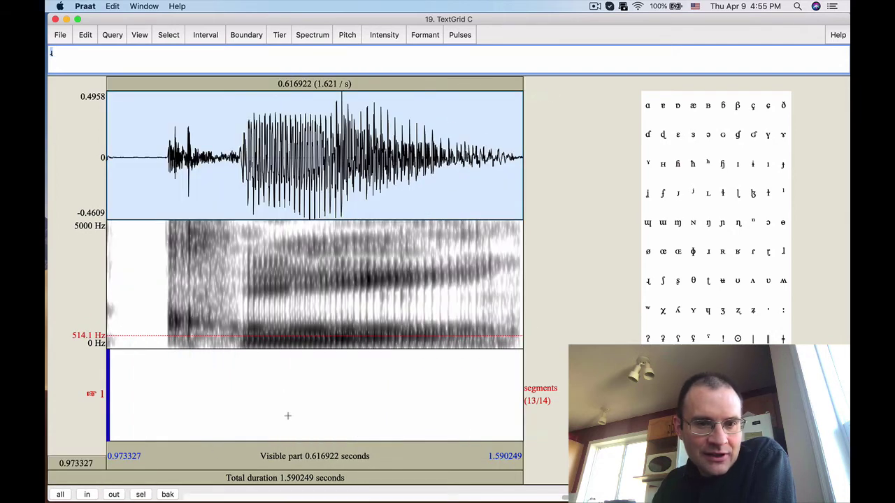
left_click(113, 495)
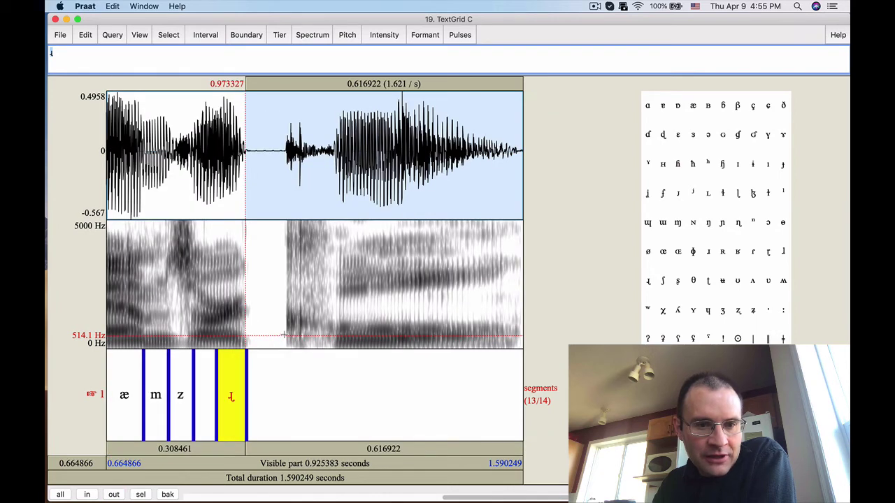
left_click(285, 334)
left_click(285, 354)
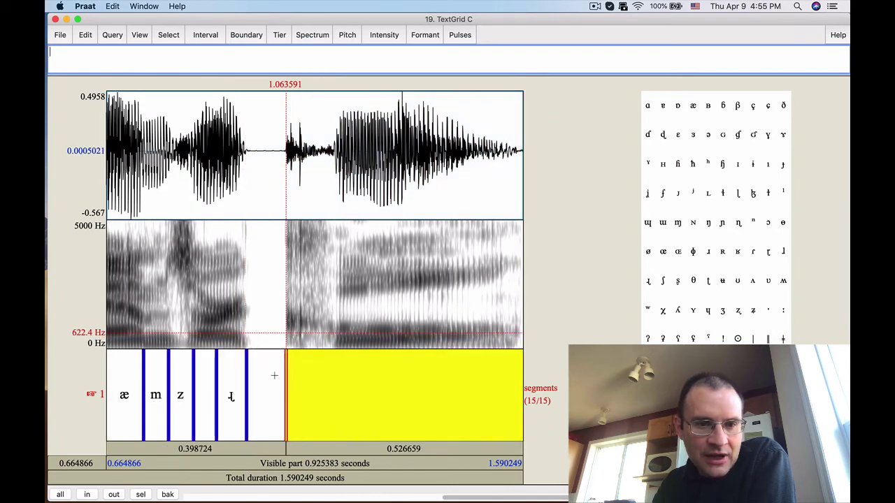
left_click(267, 378)
type("T")
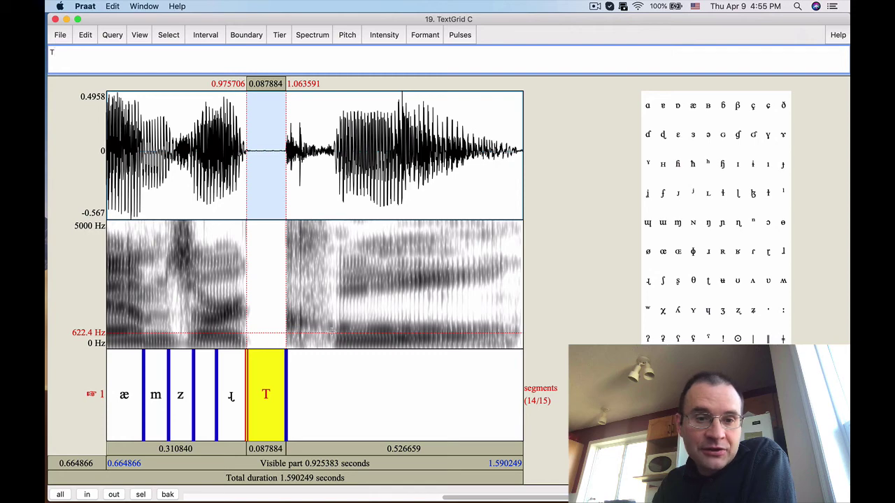
Add a boundary at 1.172884 s and label the following aspiration interval ʰ.
left_click(335, 319)
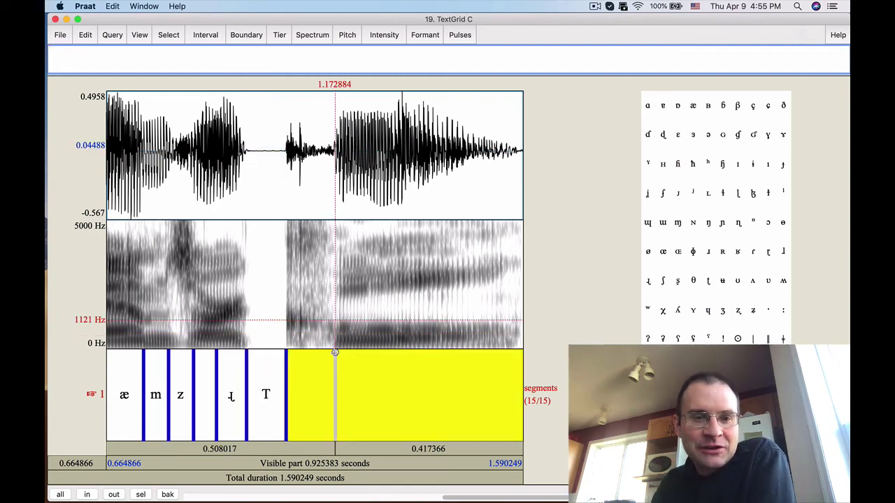
left_click(335, 352)
left_click(304, 390)
left_click(708, 163)
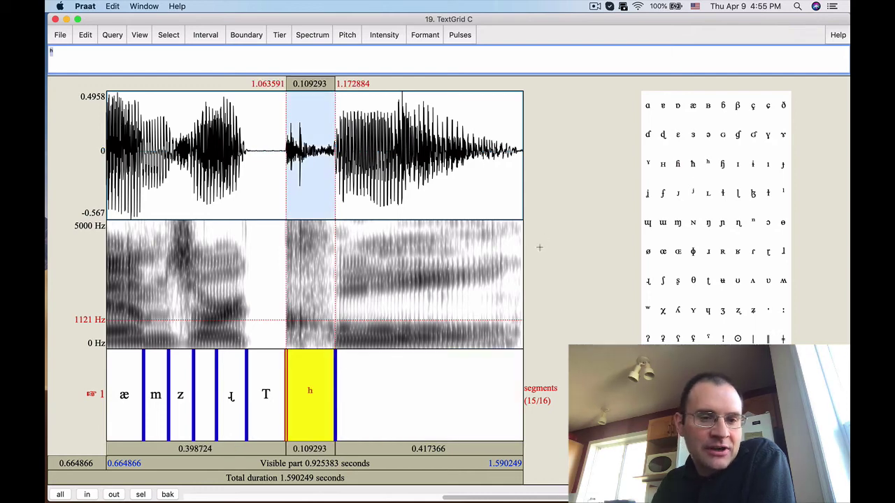
left_click(514, 225)
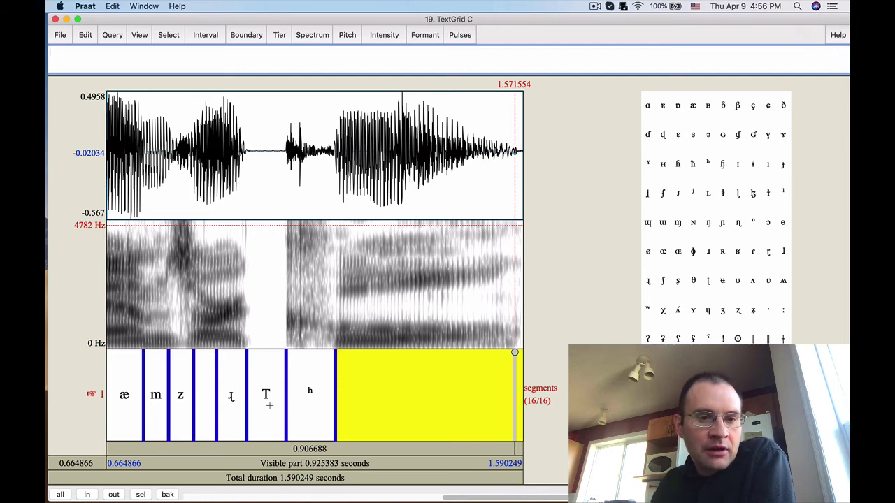
left_click(266, 394)
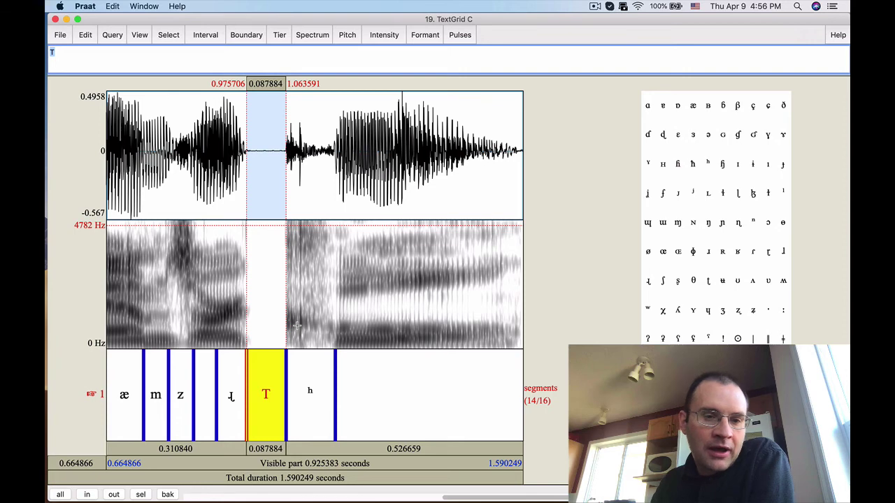
Change the label of the closure interval after ɻ from T to k.
left_click_drag(285, 316, 302, 321)
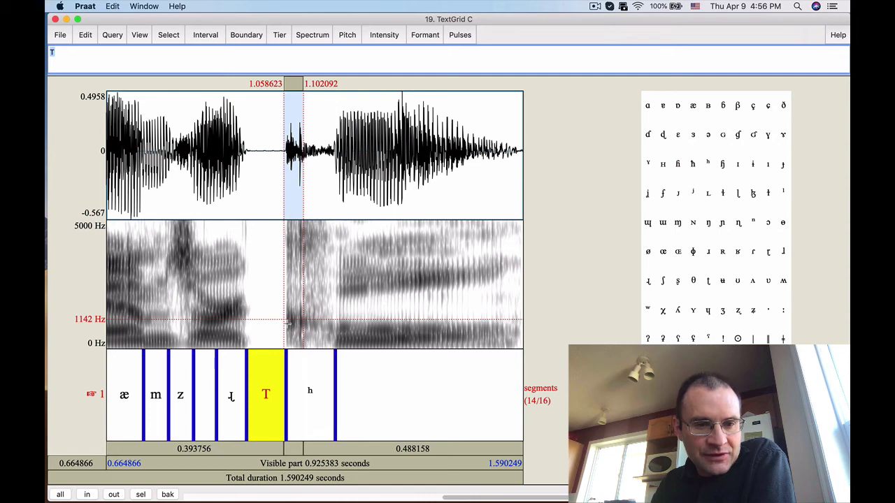
left_click(234, 296)
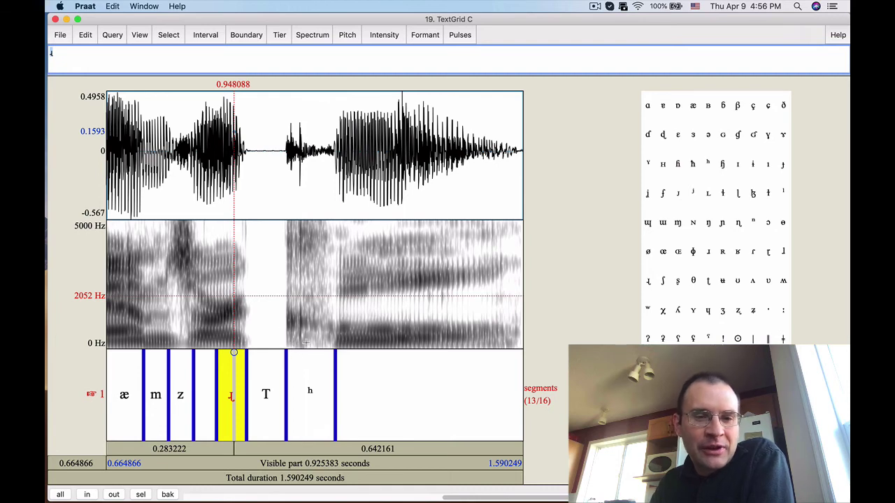
key("alt+Right")
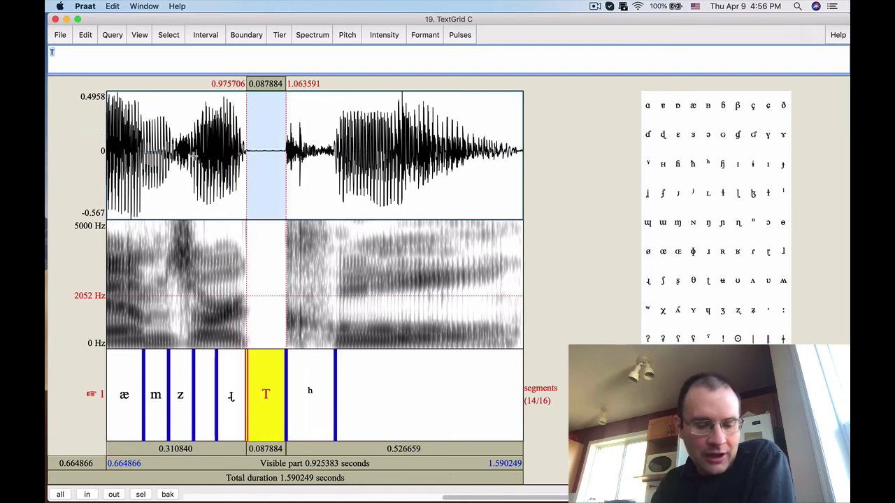
type("k")
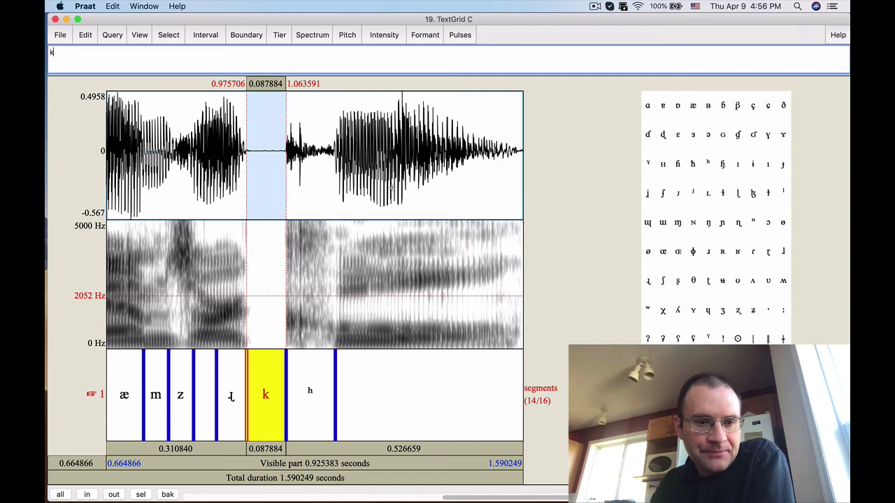
left_click(531, 223)
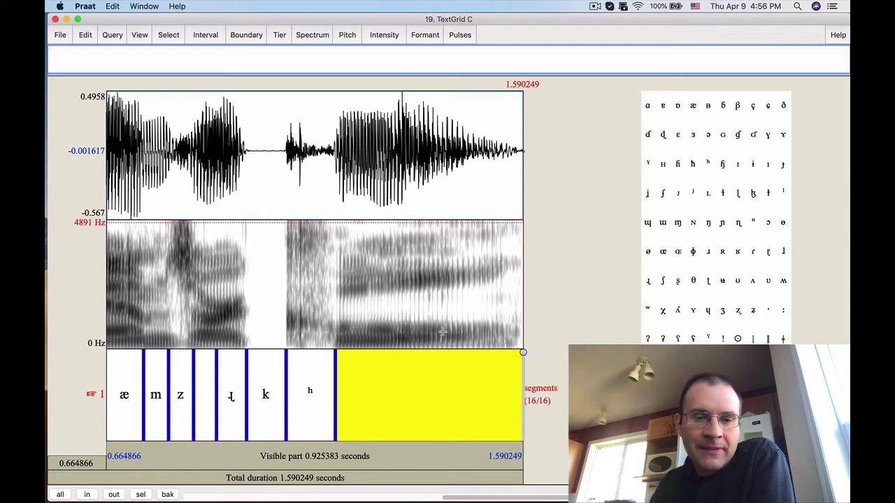
Label the last interval, after ʰ, as u and show the whole sound.
left_click(369, 341)
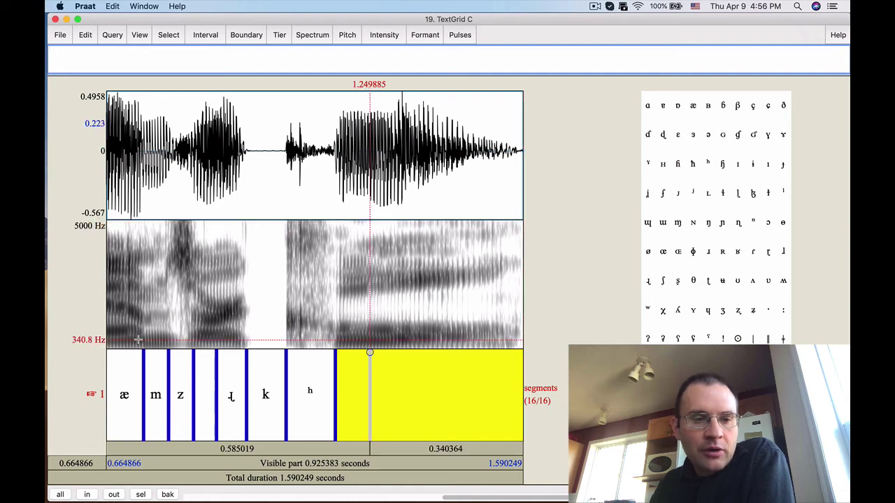
left_click(371, 327)
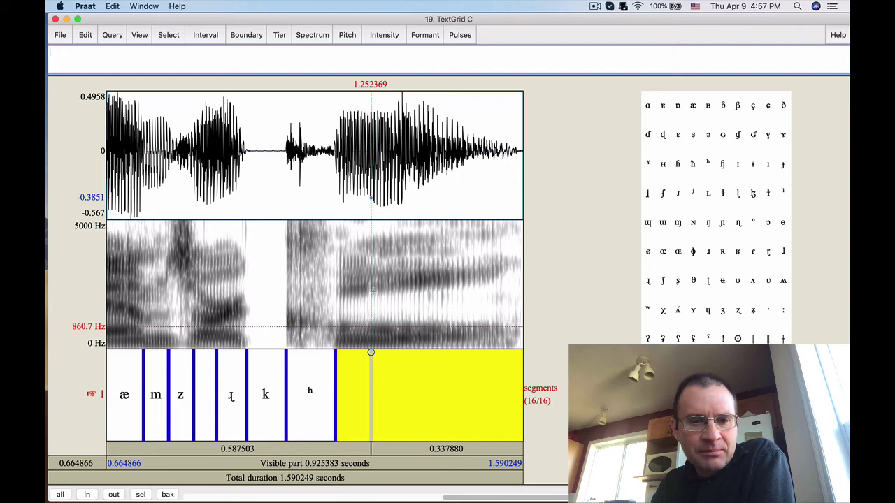
left_click(356, 290)
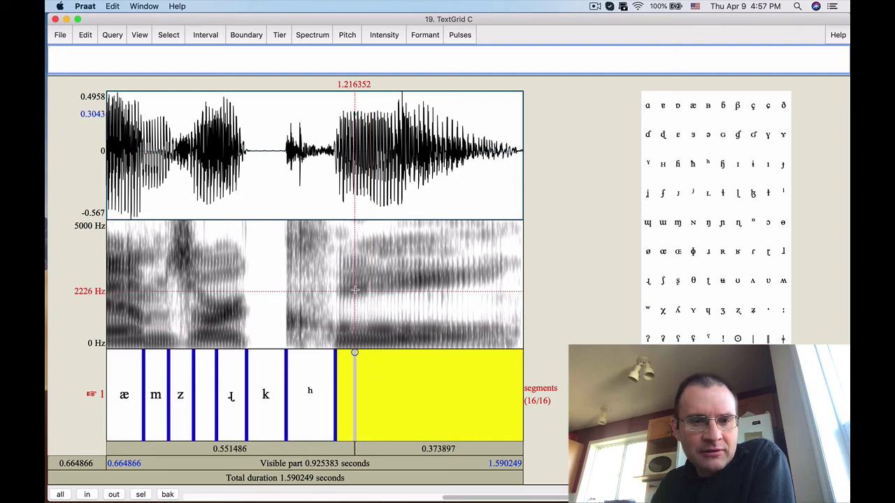
left_click(356, 289)
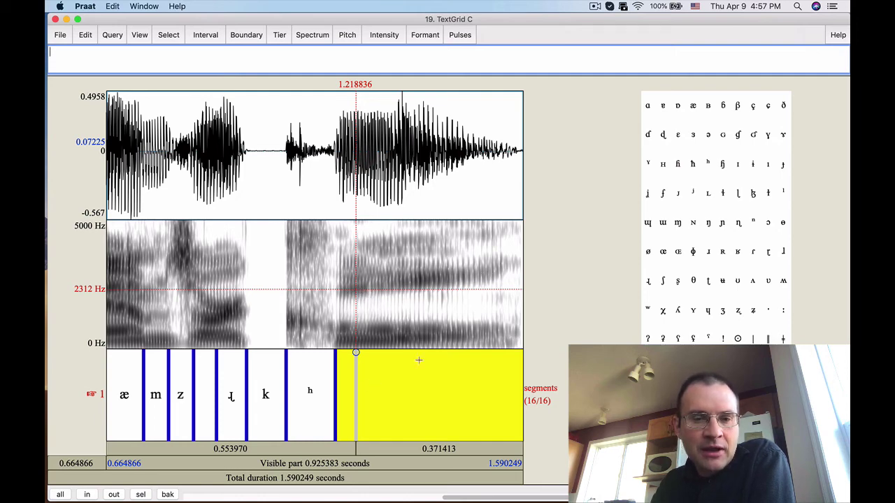
left_click(434, 392)
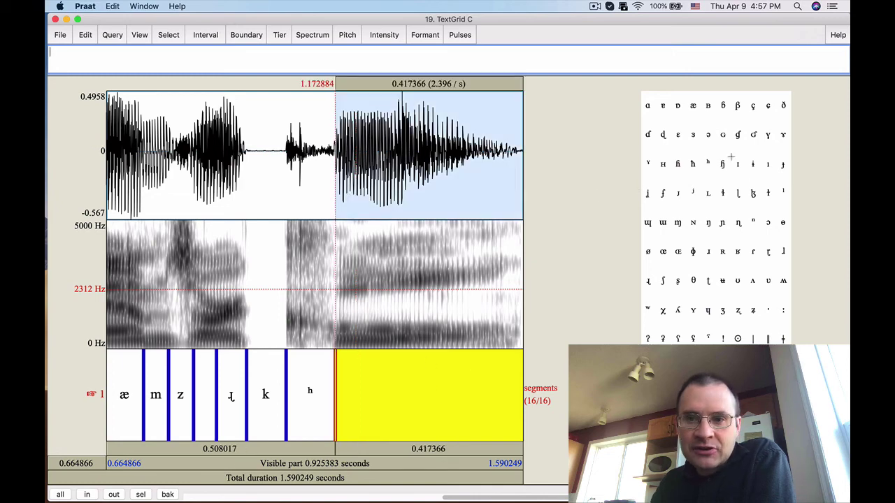
type("u")
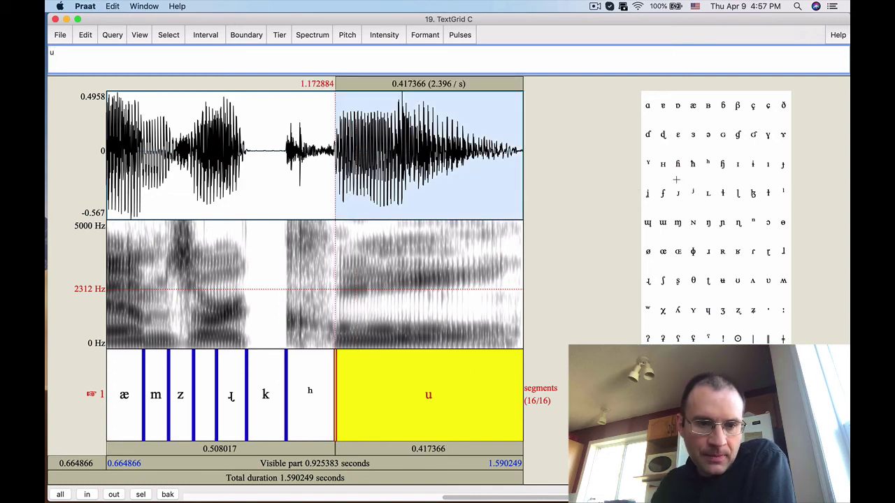
left_click(61, 495)
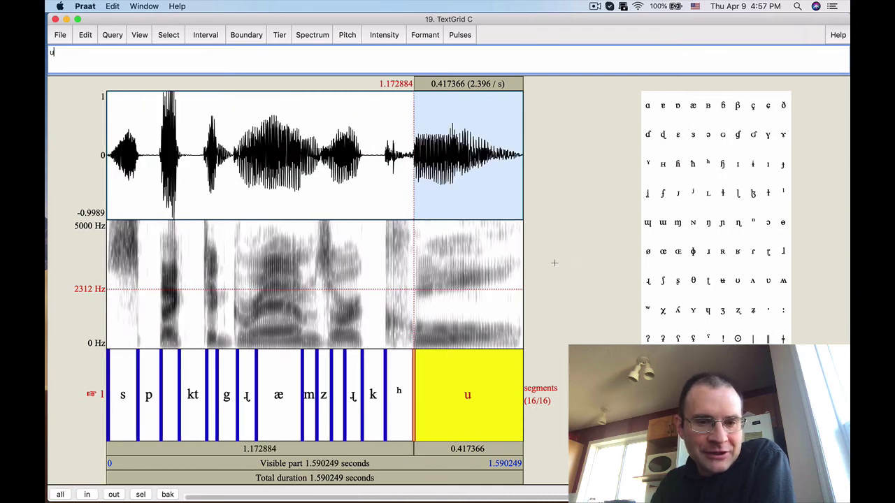
Select the stretch from 0.181507 to 1.024550 s, spanning p through k.
left_click(525, 221)
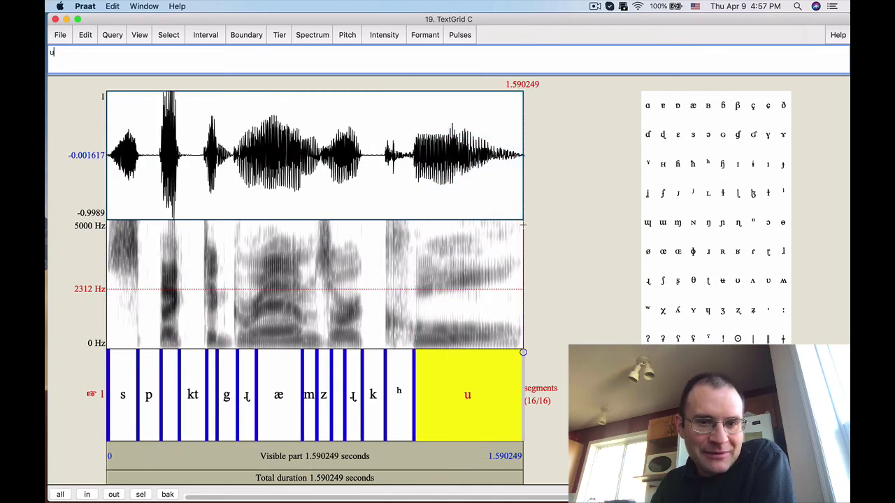
left_click(521, 221)
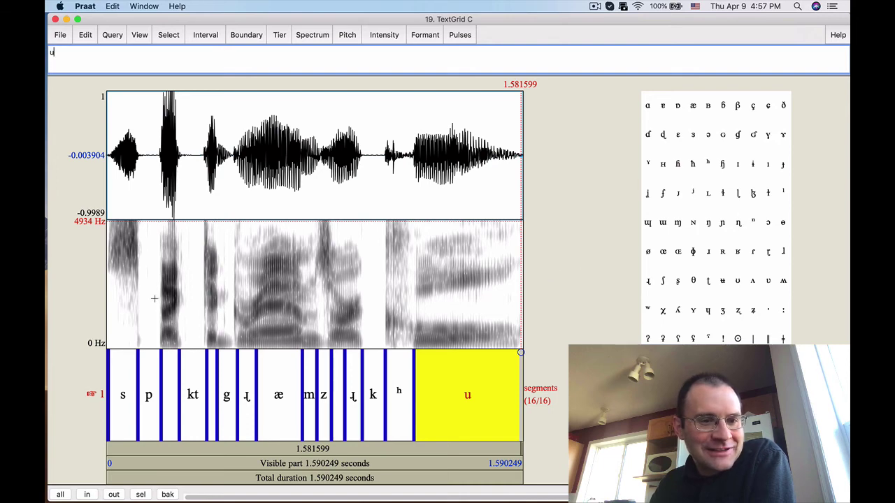
left_click_drag(154, 298, 374, 300)
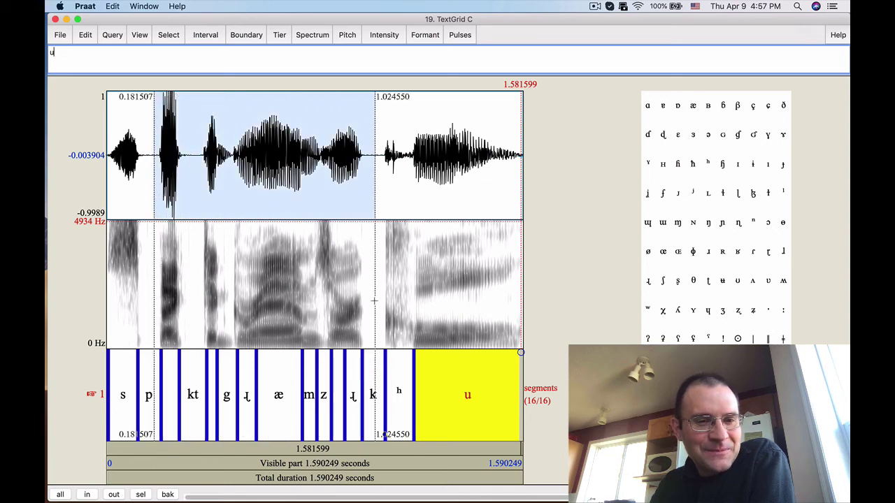
left_click_drag(374, 301, 375, 300)
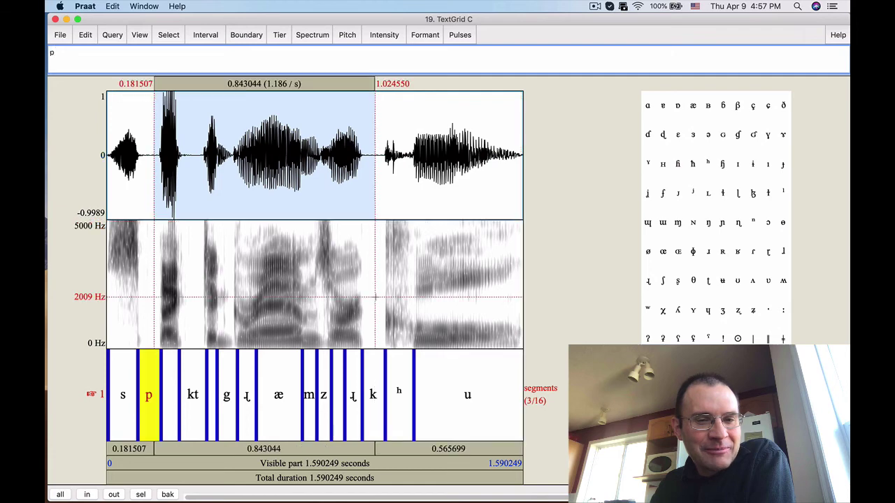
Zoom to the selection and label the empty interval after p as ɛ.
left_click(137, 494)
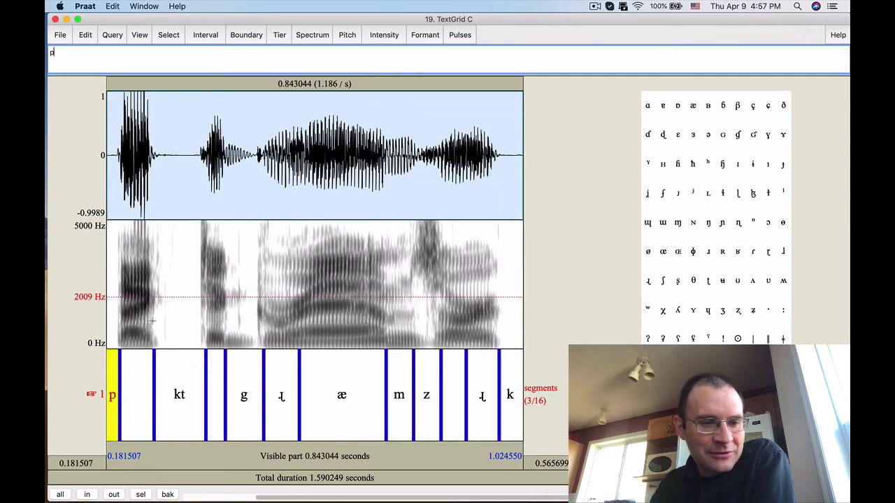
left_click(133, 352)
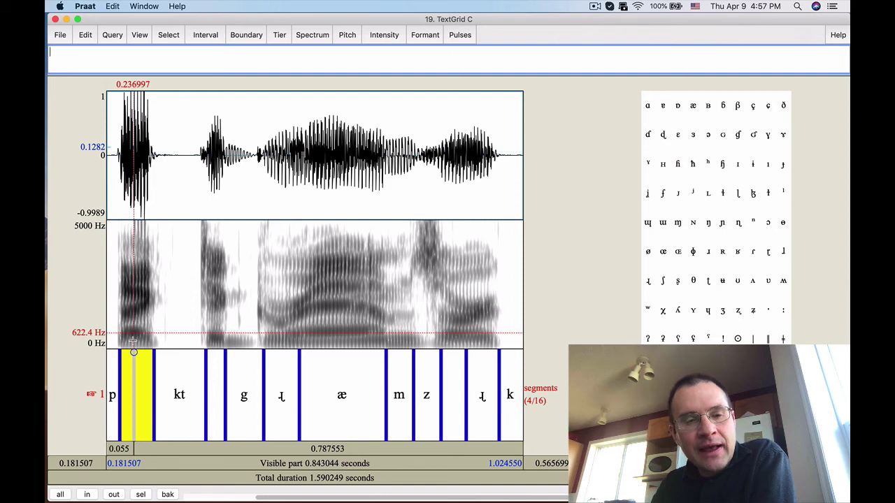
left_click(135, 310)
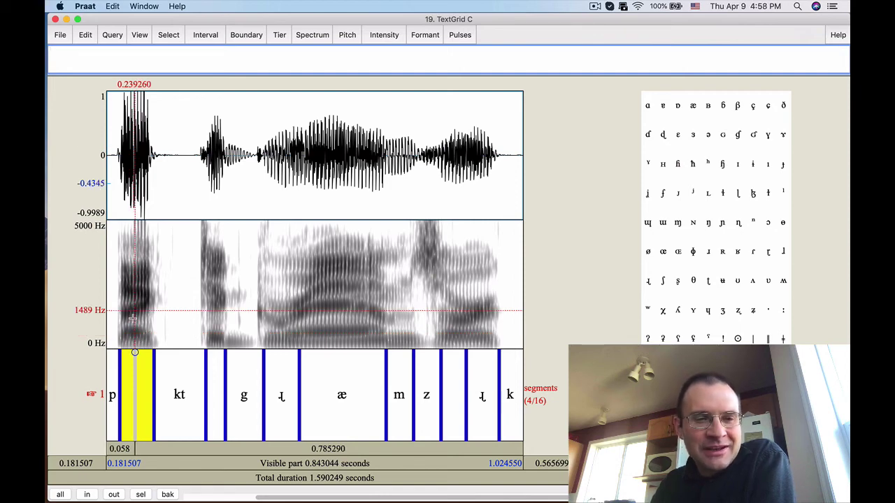
left_click(139, 397)
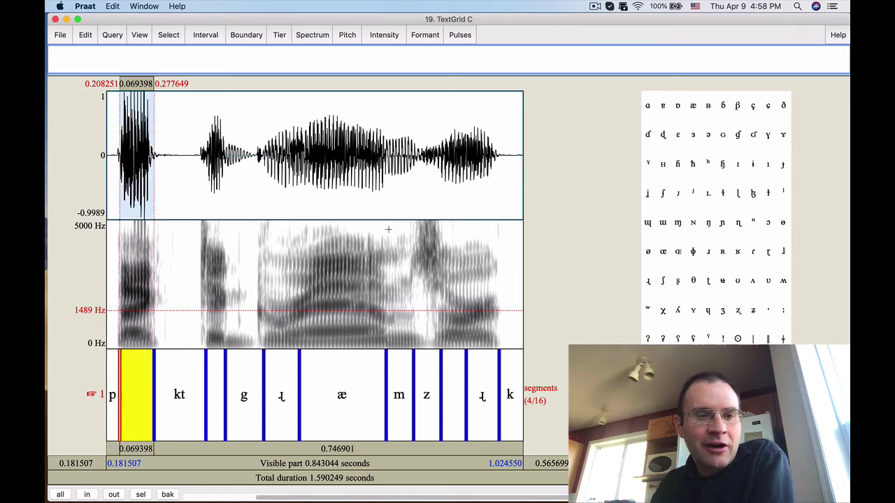
left_click(677, 135)
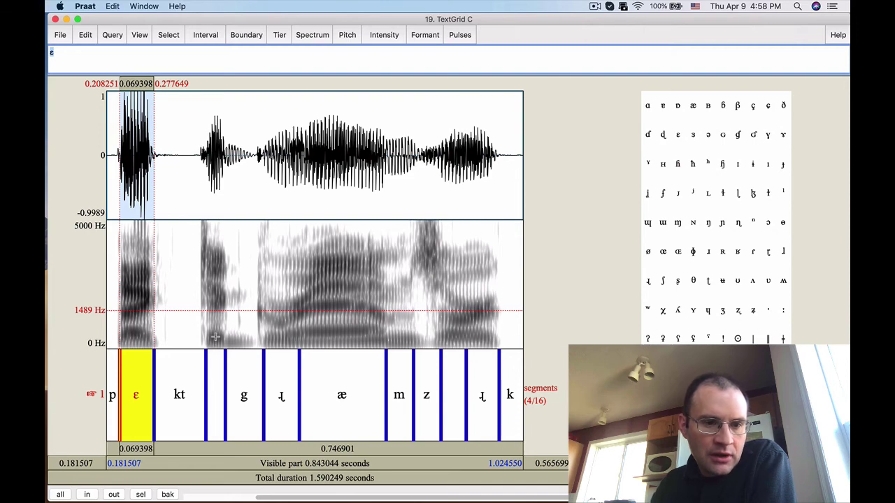
left_click(215, 339)
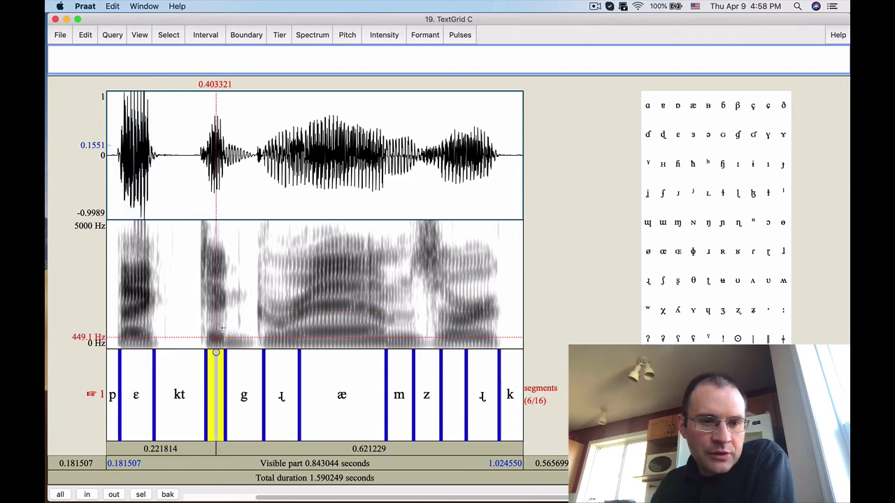
Label the short interval between kt and g as ə, then show the whole recording.
left_click(216, 303)
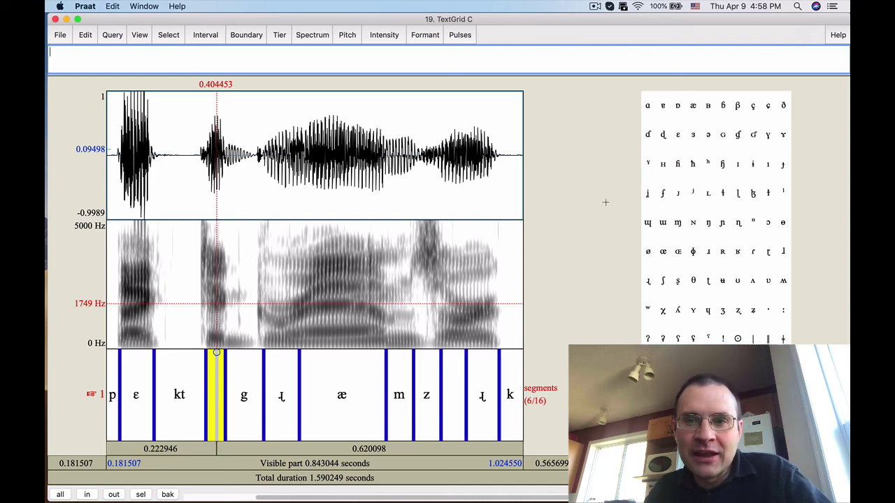
left_click(709, 135)
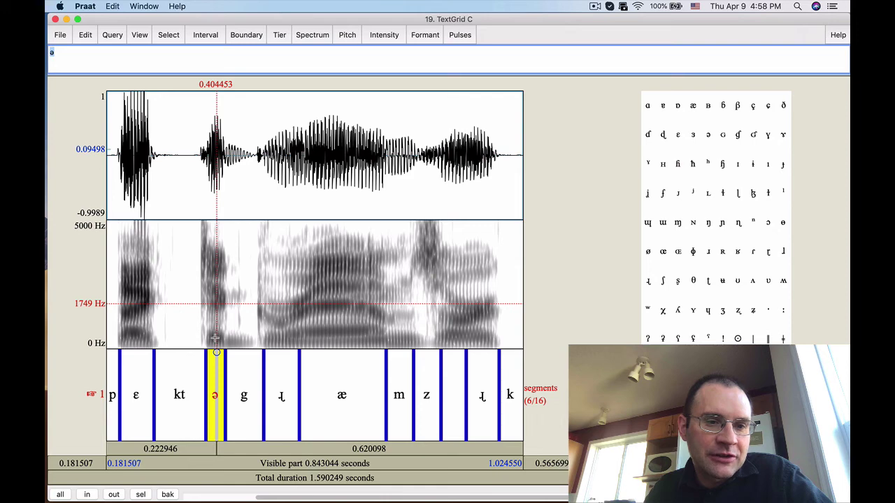
left_click(215, 337)
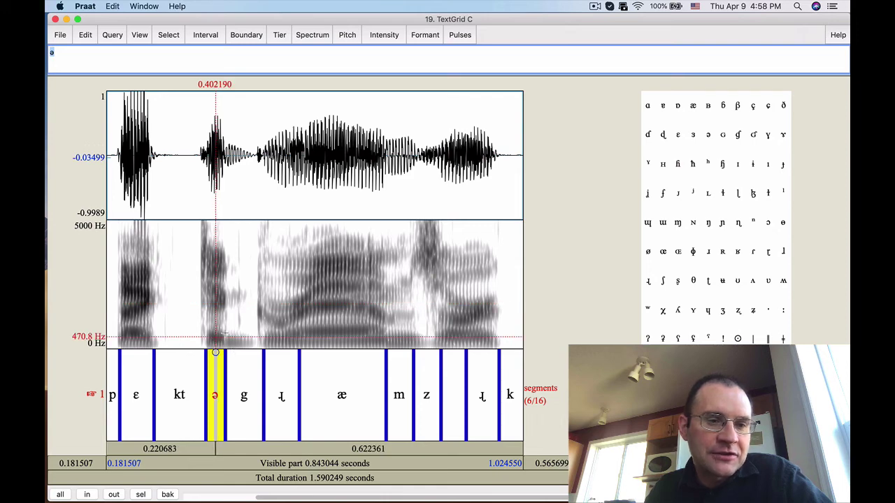
left_click(216, 305)
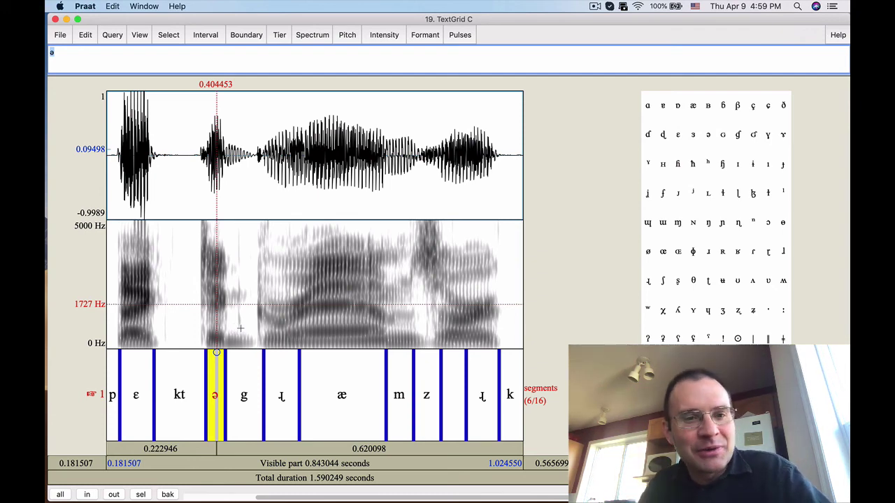
left_click(61, 494)
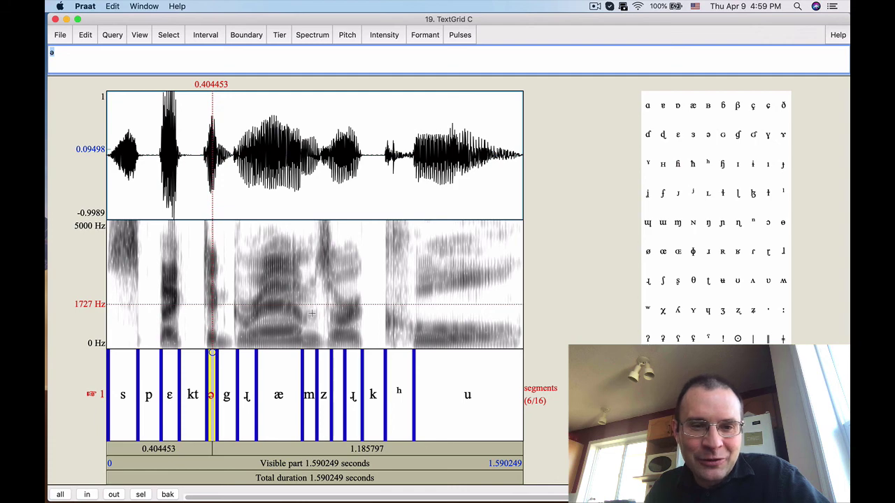
Zoom in on the m-to-k stretch and label the empty interval after z as ɑ.
left_click_drag(315, 314, 410, 314)
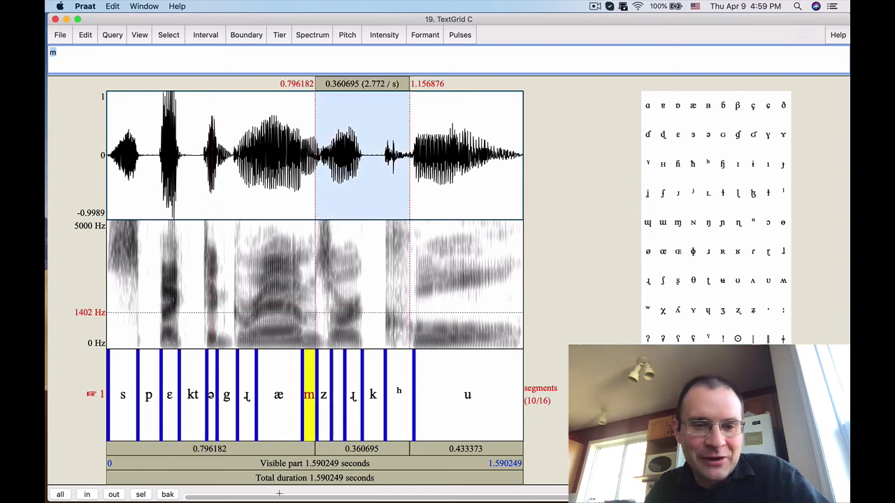
left_click(141, 495)
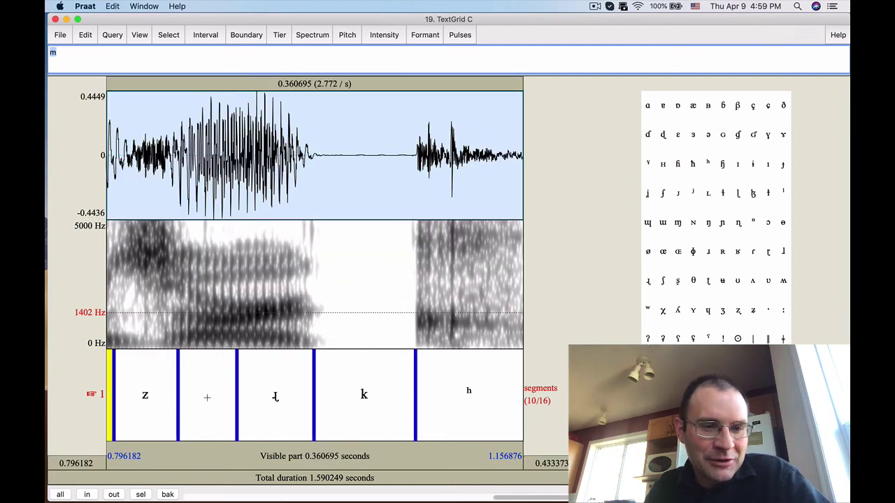
left_click(207, 396)
left_click(647, 105)
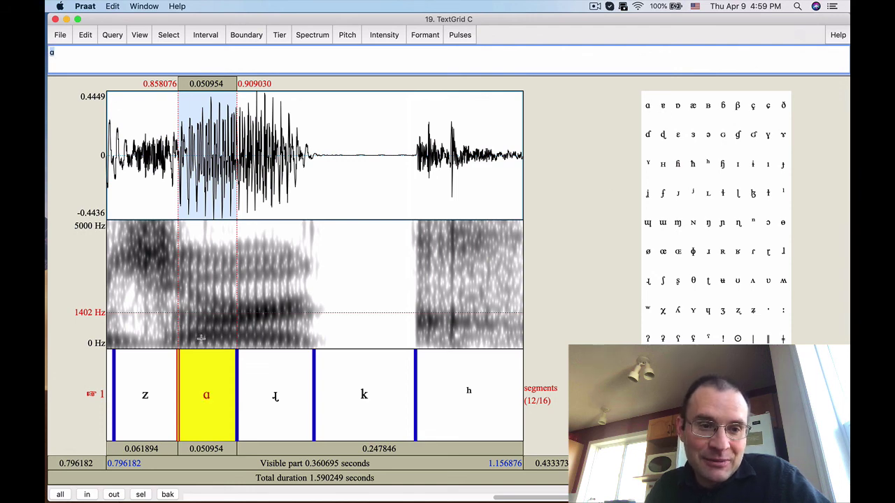
left_click(212, 336)
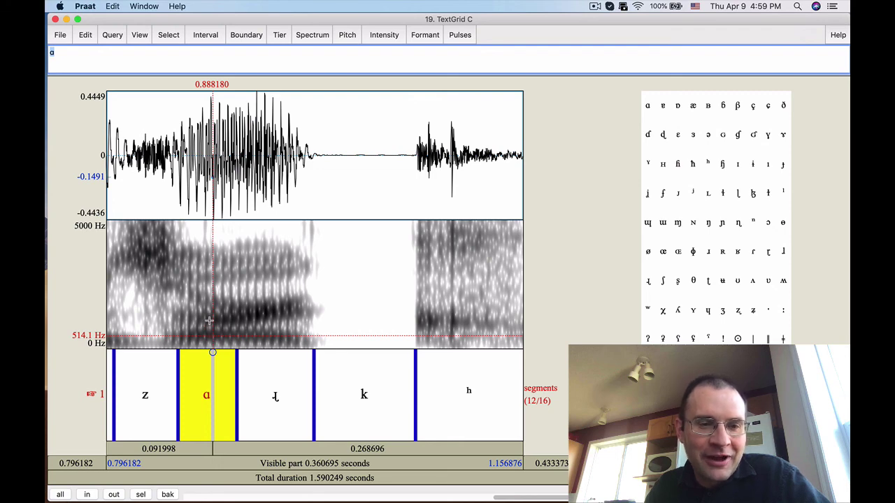
left_click(210, 320)
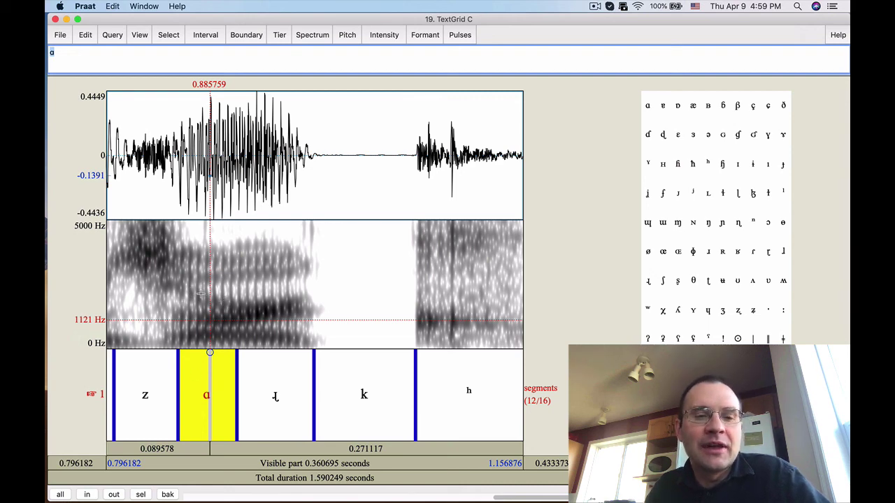
Split the u interval with a new boundary at 1.432199 s.
key("super+a")
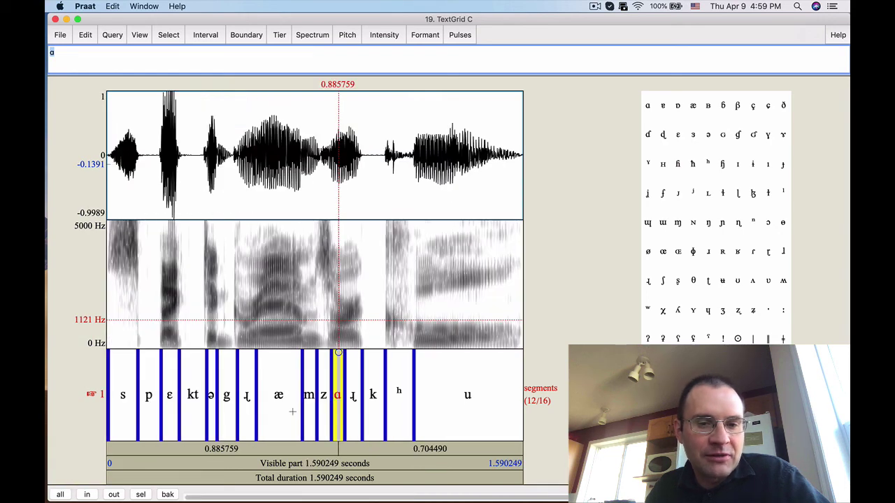
left_click(482, 329)
left_click(482, 353)
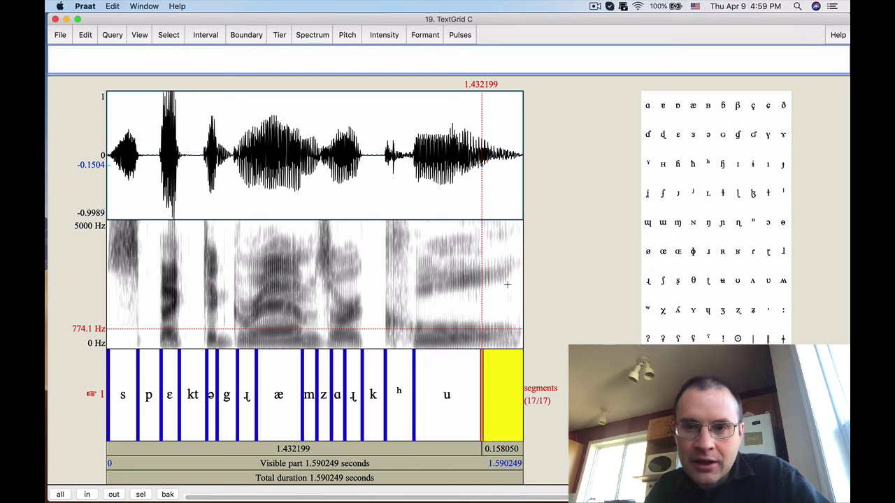
Label the new last interval after u as ɫ, then play the whole recording twice.
left_click(783, 339)
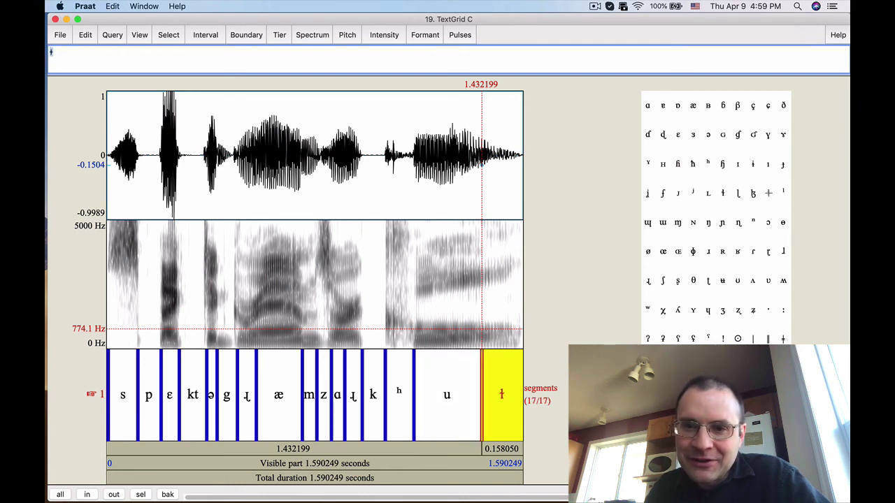
left_click(553, 291)
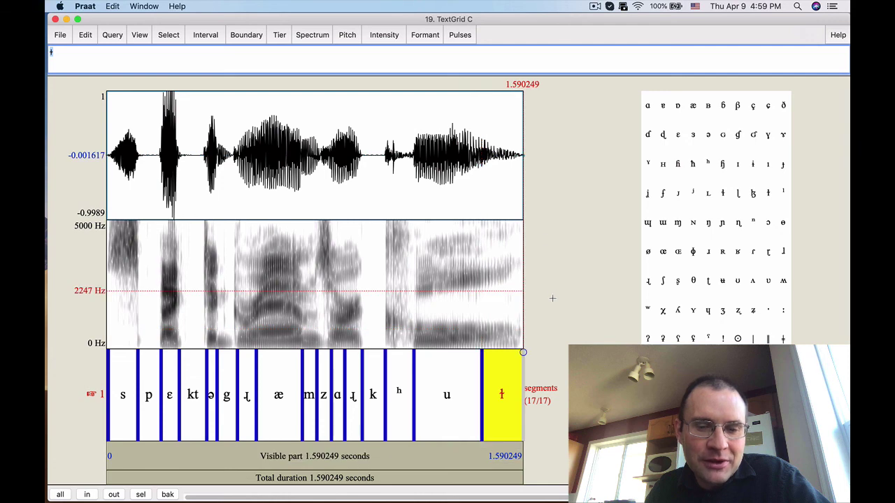
left_click(522, 221)
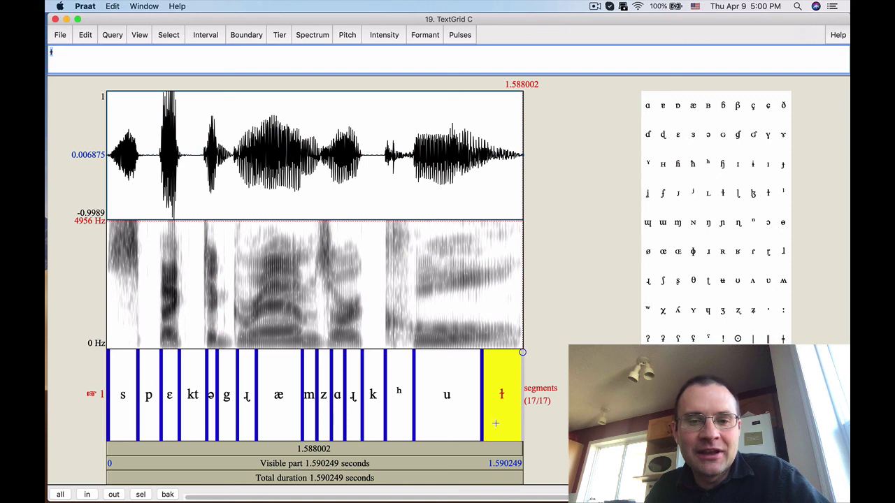
left_click(481, 356)
left_click(428, 463)
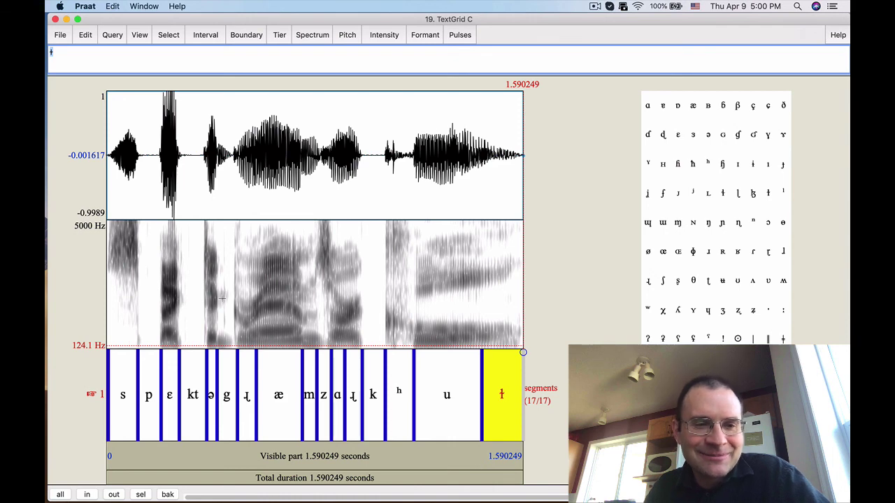
left_click(290, 458)
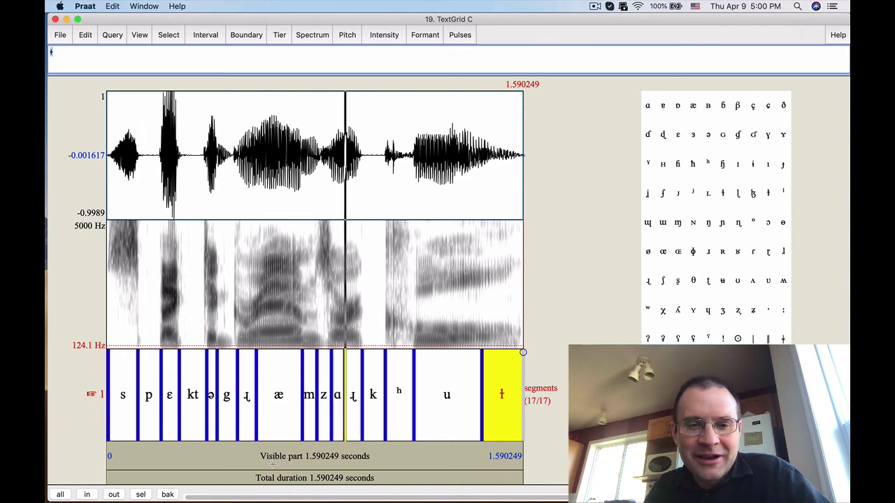
Move the u–ɫ boundary back to 1.331888 s, then replay u, ɫ, and ɻ to the end.
left_click(443, 396)
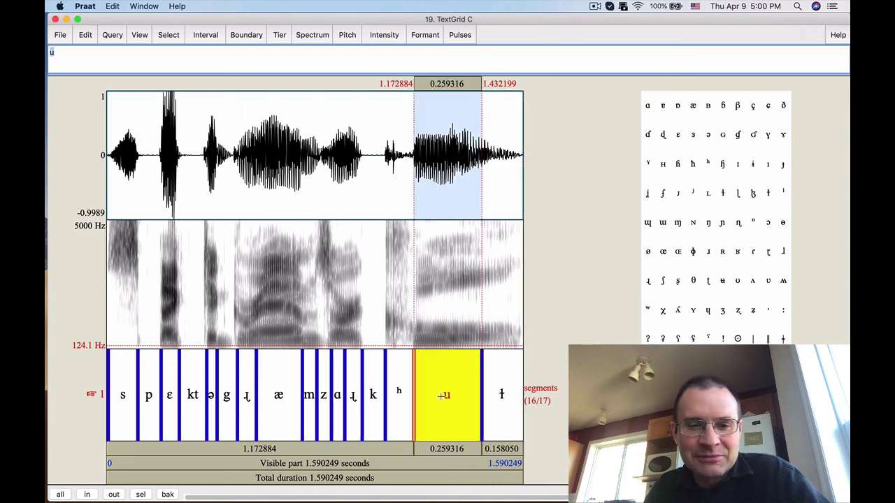
left_click(446, 451)
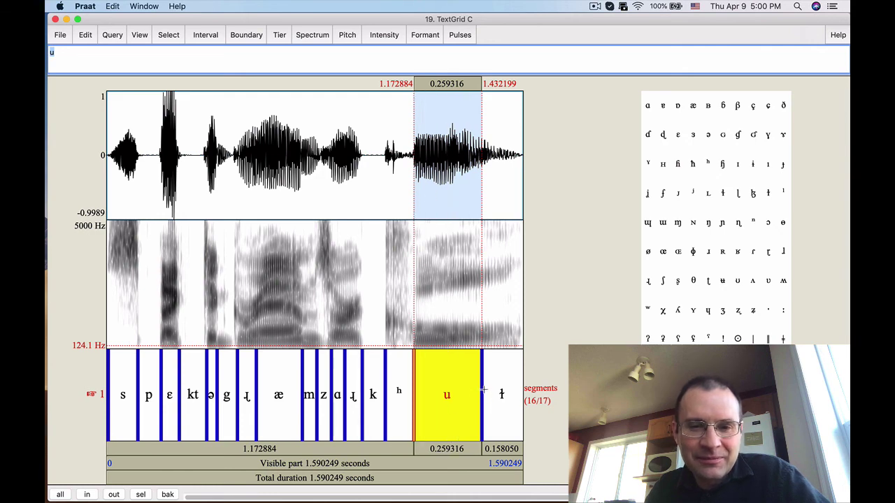
left_click_drag(482, 384, 455, 387)
left_click(433, 448)
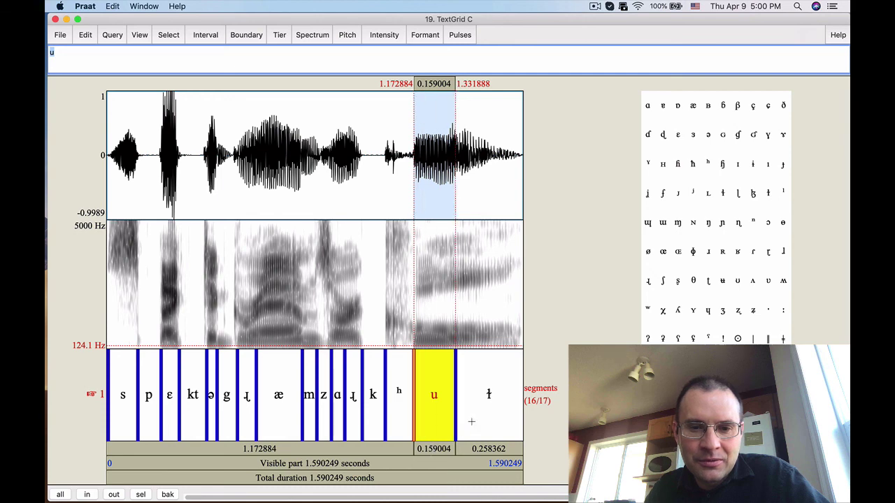
left_click(474, 452)
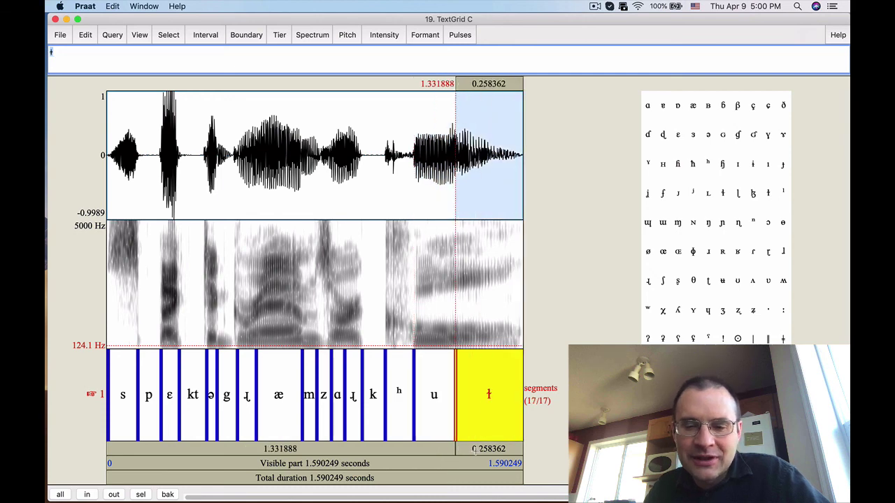
left_click(362, 316)
left_click(397, 451)
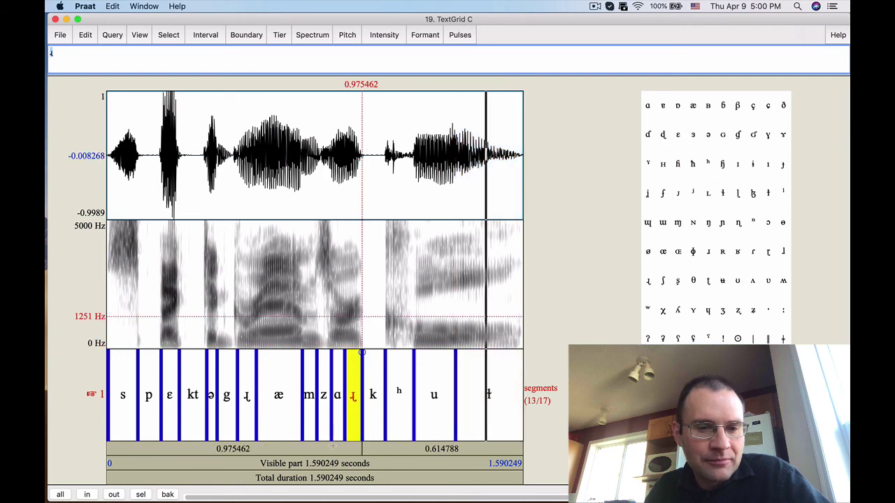